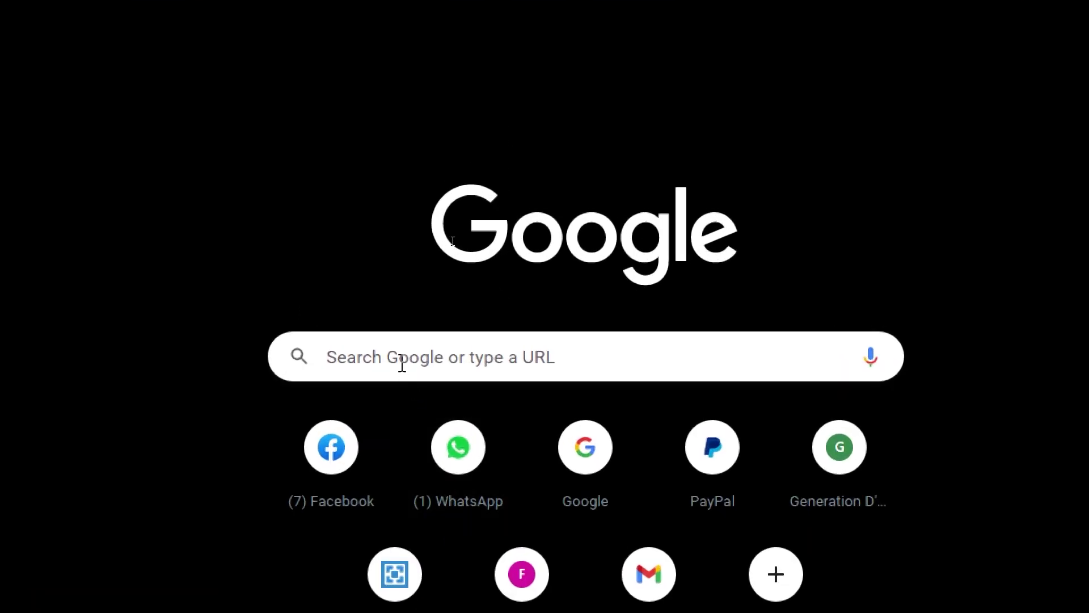
Step: Search Google for the Ecwid website, initially misspelled as 'equid website'
{"action": "left_click", "coordinate": [401, 358]}
{"action": "type", "text": "eq"}
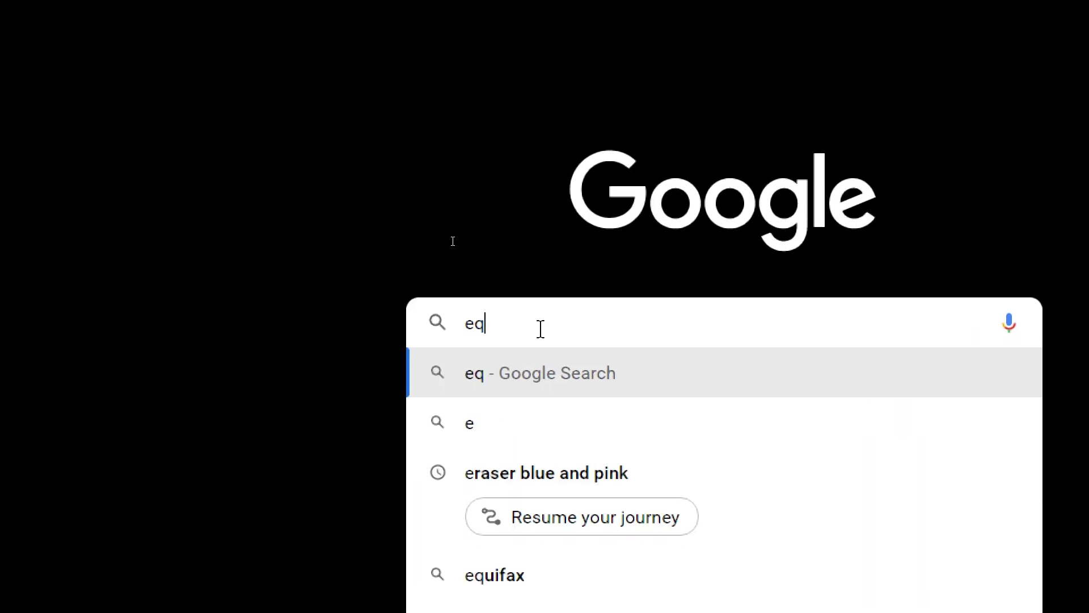
{"action": "type", "text": "uid"}
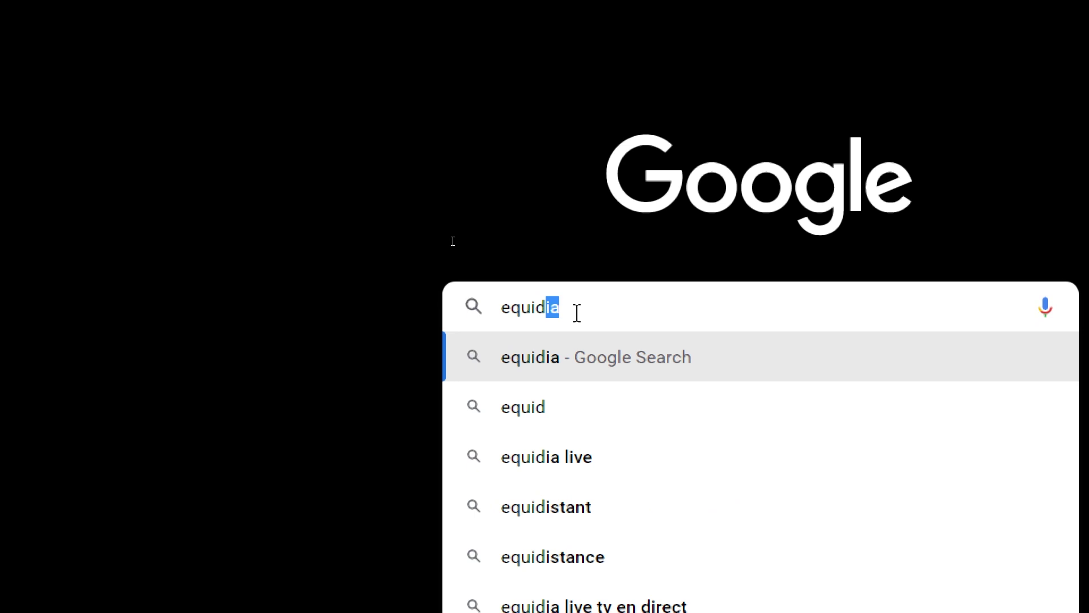
{"action": "key", "text": "BackSpace"}
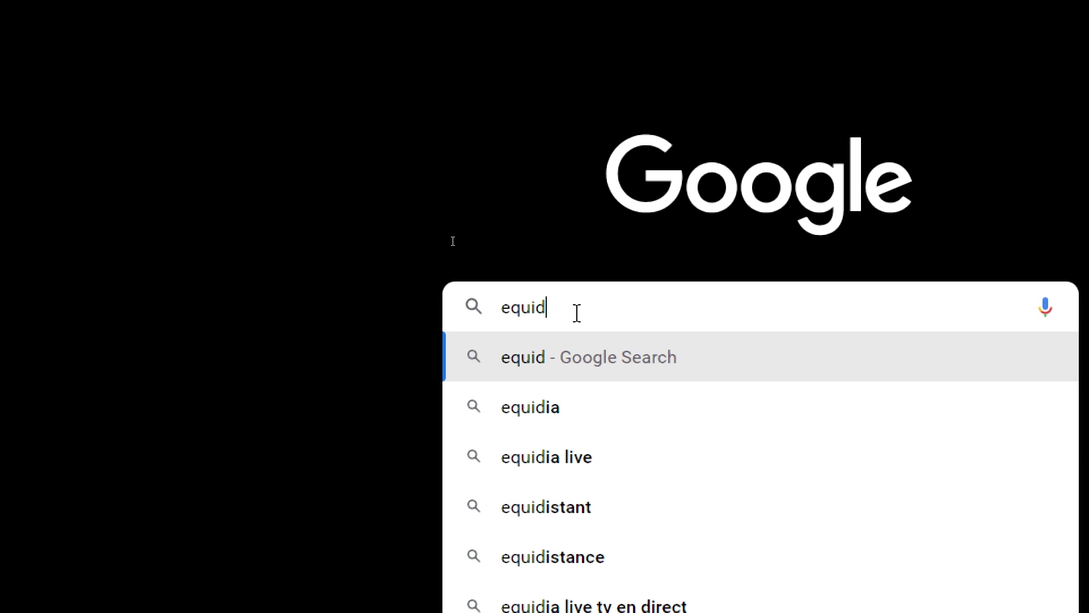
{"action": "key", "text": "Return"}
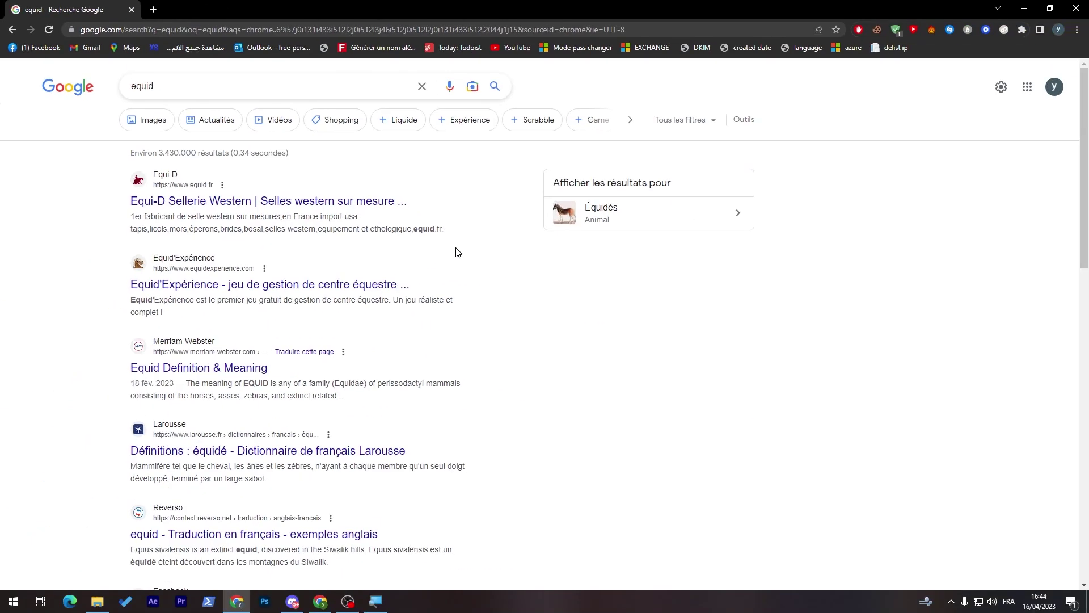
{"action": "scroll", "coordinate": [226, 107], "scroll_direction": "down", "scroll_amount": 3}
{"action": "scroll", "coordinate": [225, 107], "scroll_direction": "down", "scroll_amount": 3}
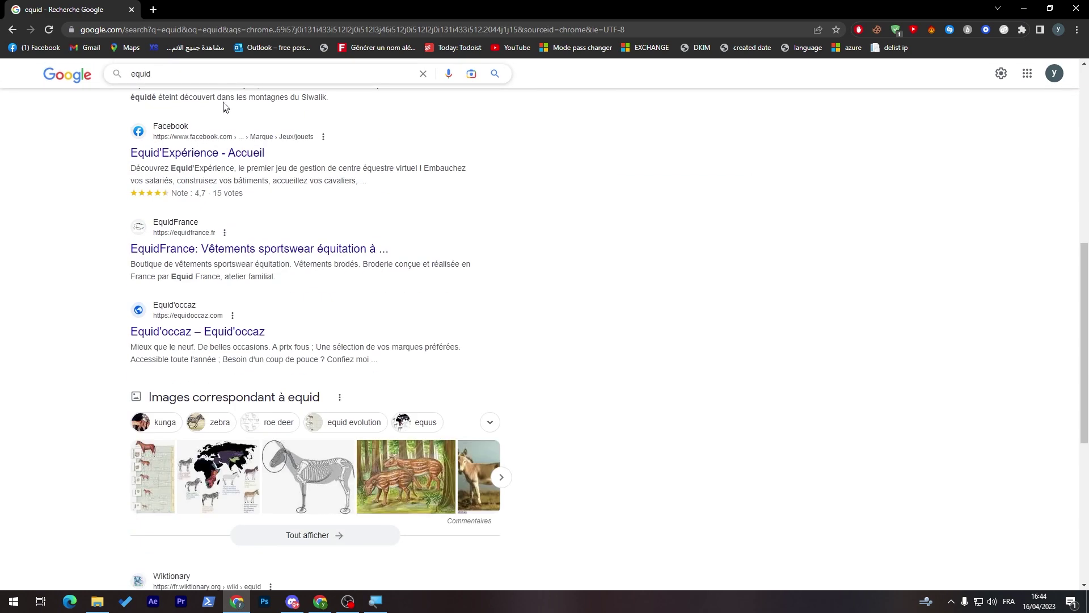
{"action": "scroll", "coordinate": [692, 284], "scroll_direction": "up", "scroll_amount": 8}
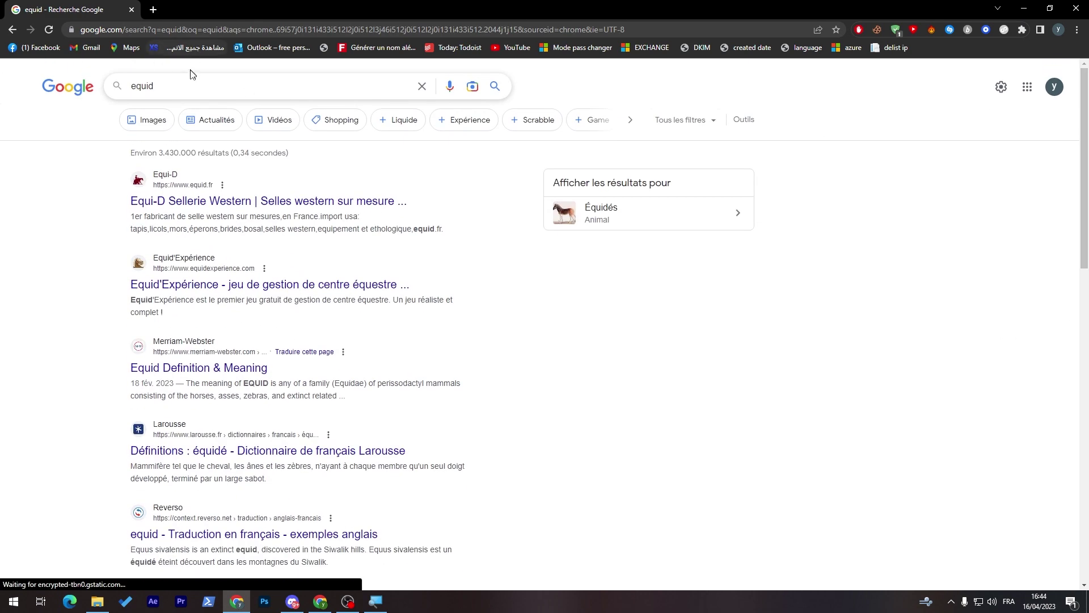
{"action": "left_click", "coordinate": [255, 85]}
{"action": "left_click", "coordinate": [534, 385]}
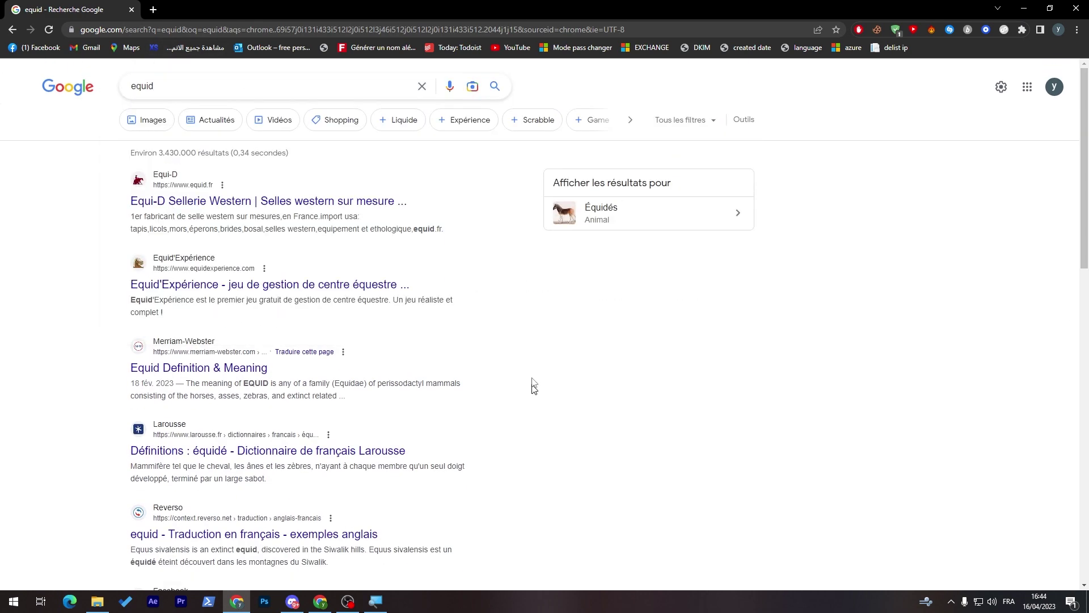
{"action": "type", "text": " we"}
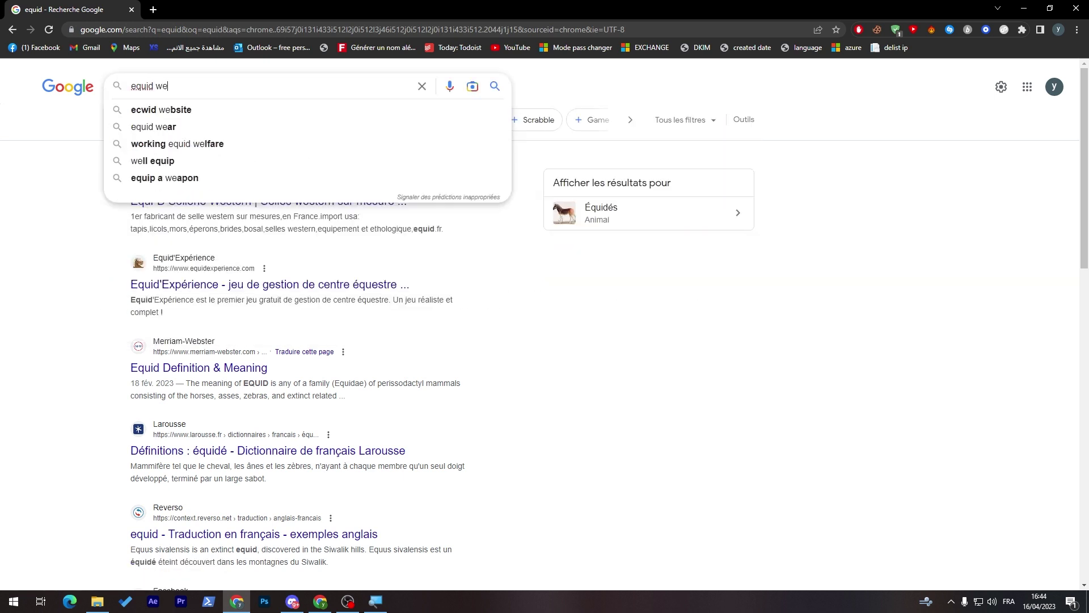
{"action": "type", "text": "bsite"}
{"action": "key", "text": "Return"}
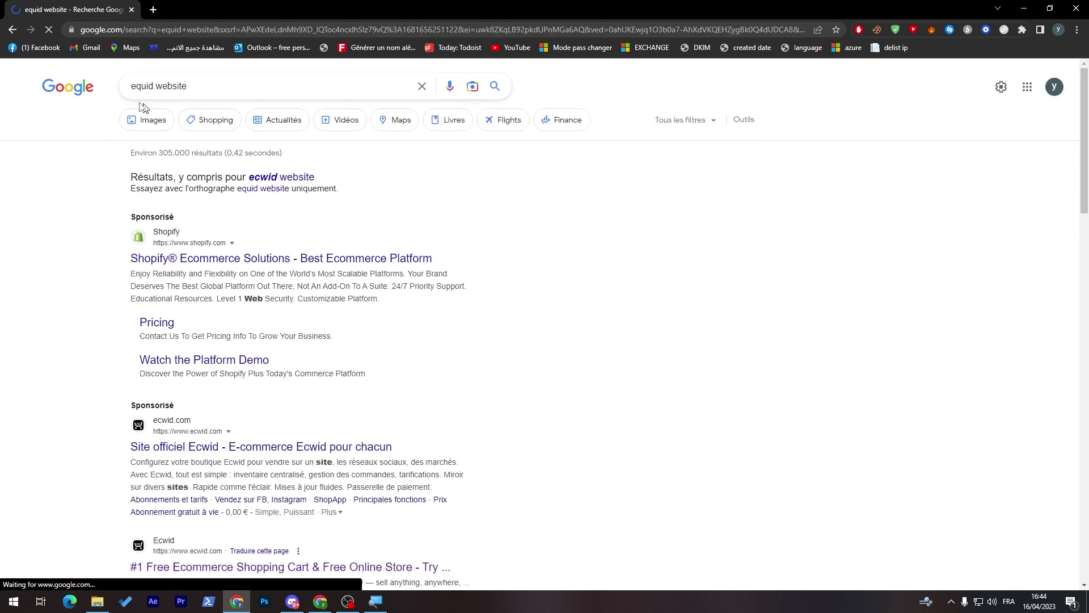
Step: Correct the query to 'ecuid website' and go to the official Ecwid site result
{"action": "key", "text": "Delete"}
{"action": "type", "text": "c"}
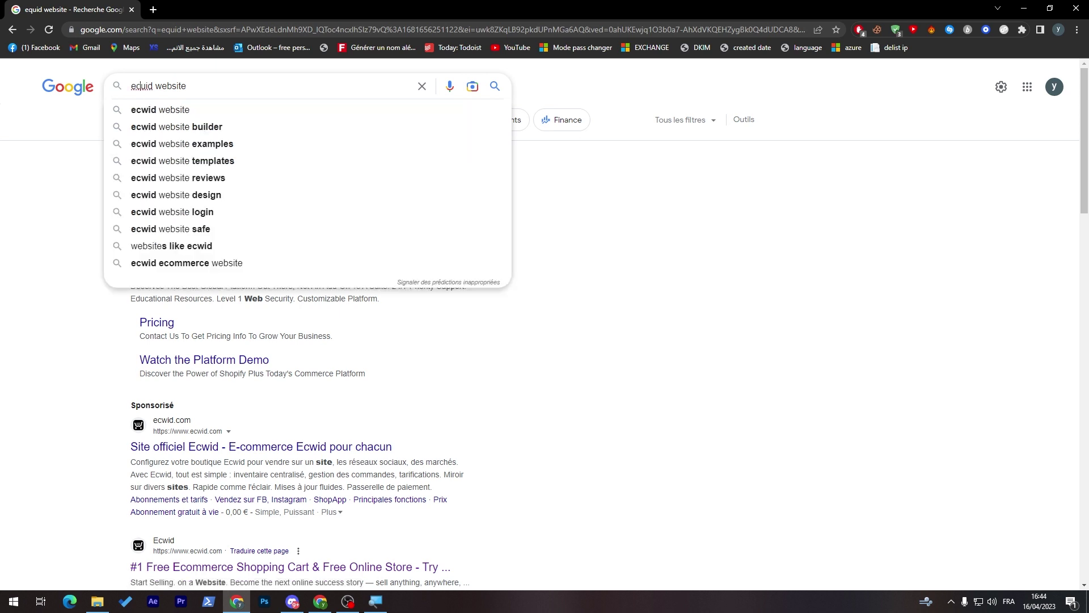
{"action": "key", "text": "Return"}
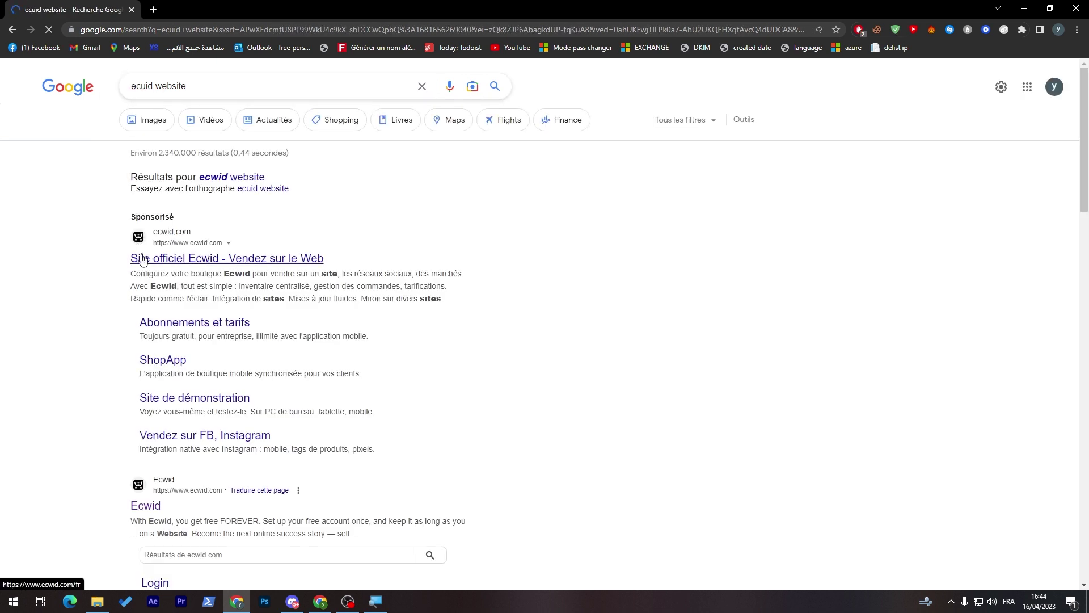
{"action": "double_click", "coordinate": [171, 86]}
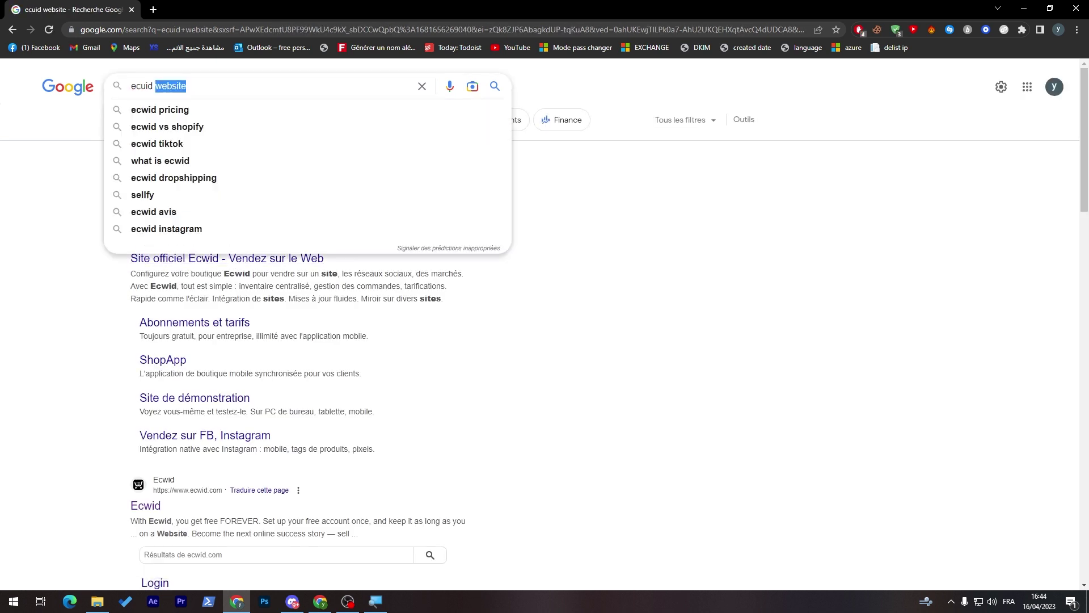
{"action": "type", "text": "eng"}
{"action": "key", "text": "Return"}
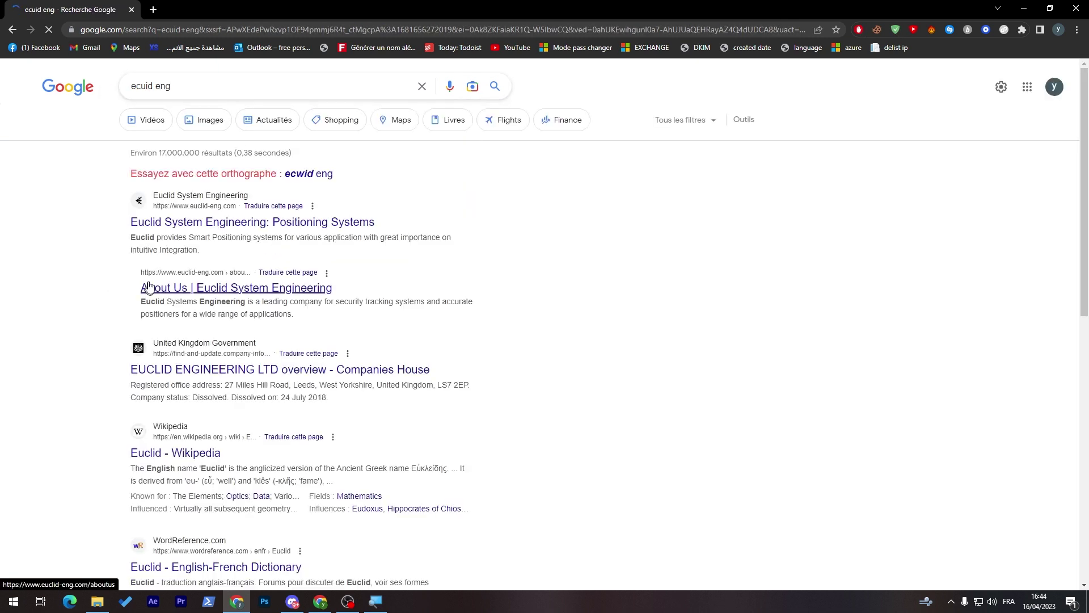
{"action": "left_click", "coordinate": [12, 29]}
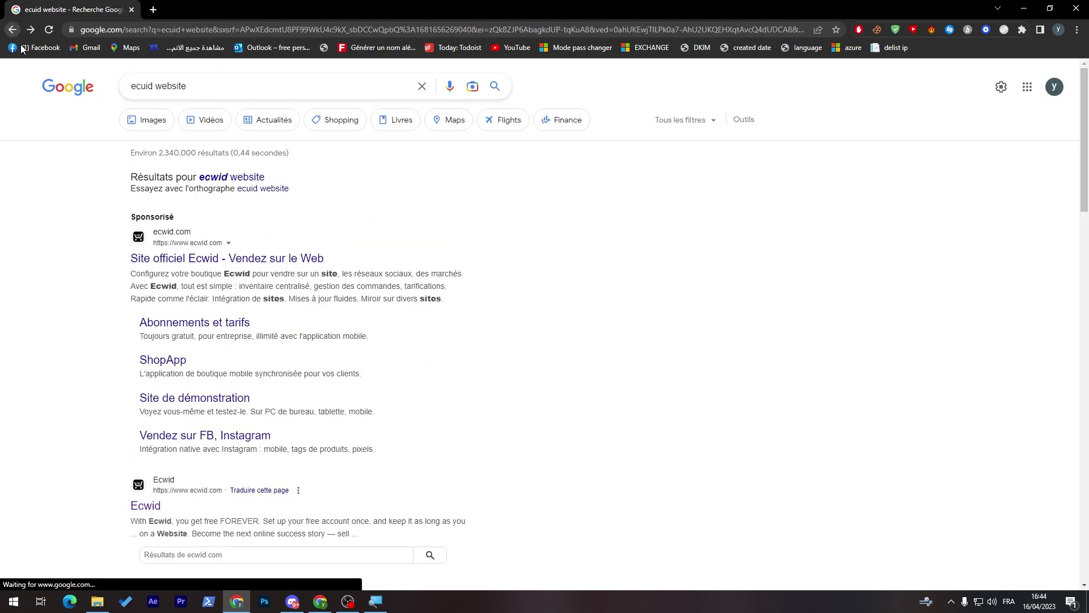
{"action": "left_click", "coordinate": [179, 257]}
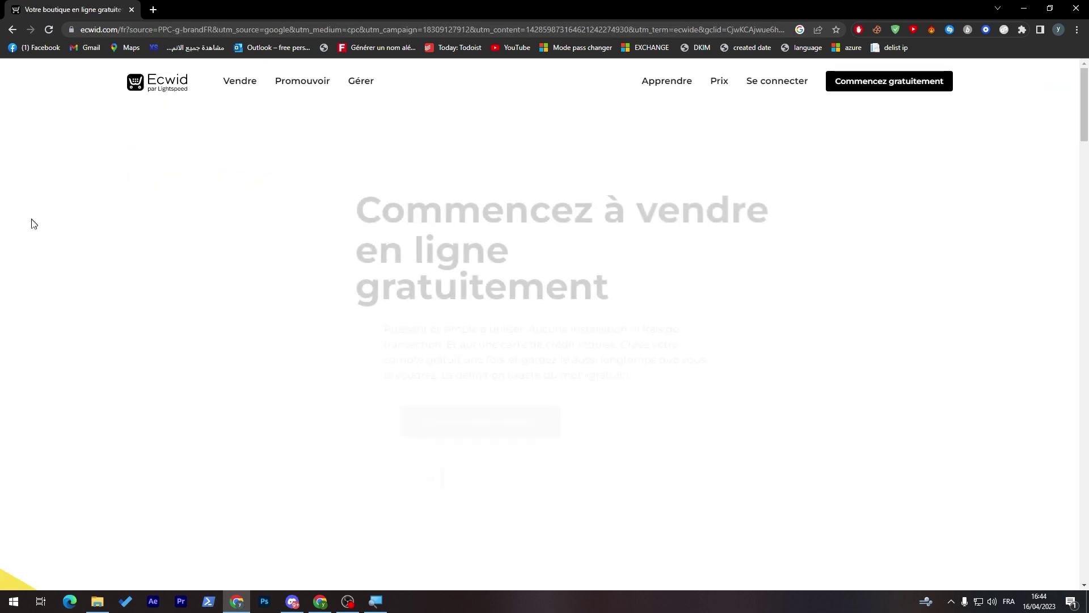
{"action": "left_click_drag", "start_coordinate": [1084, 102], "coordinate": [1084, 553]}
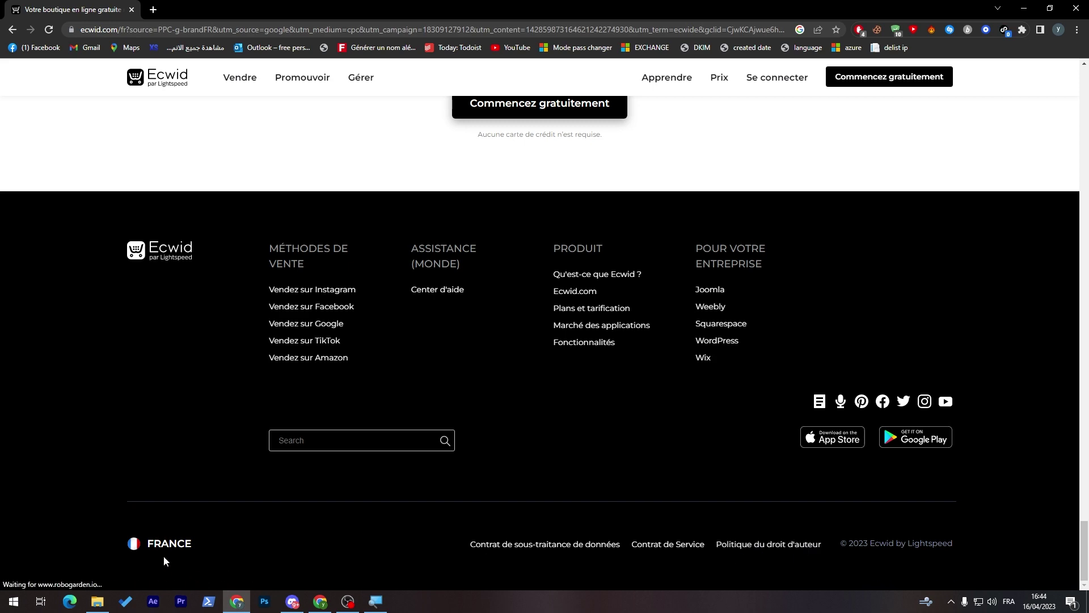
{"action": "mouse_move", "coordinate": [1084, 553]}
{"action": "left_mouse_down"}
{"action": "mouse_move", "coordinate": [1084, 341]}
{"action": "mouse_move", "coordinate": [1083, 553]}
{"action": "left_mouse_up"}
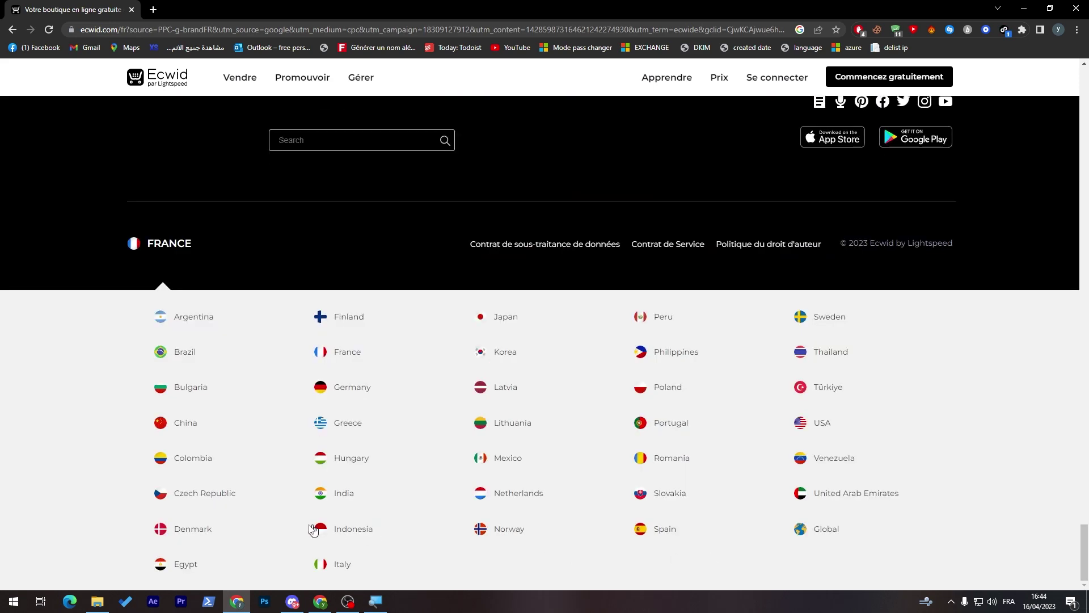
Step: Find the country selector via find-in-page and switch the site to the USA English version
{"action": "key", "text": "ctrl+f"}
{"action": "type", "text": "eng"}
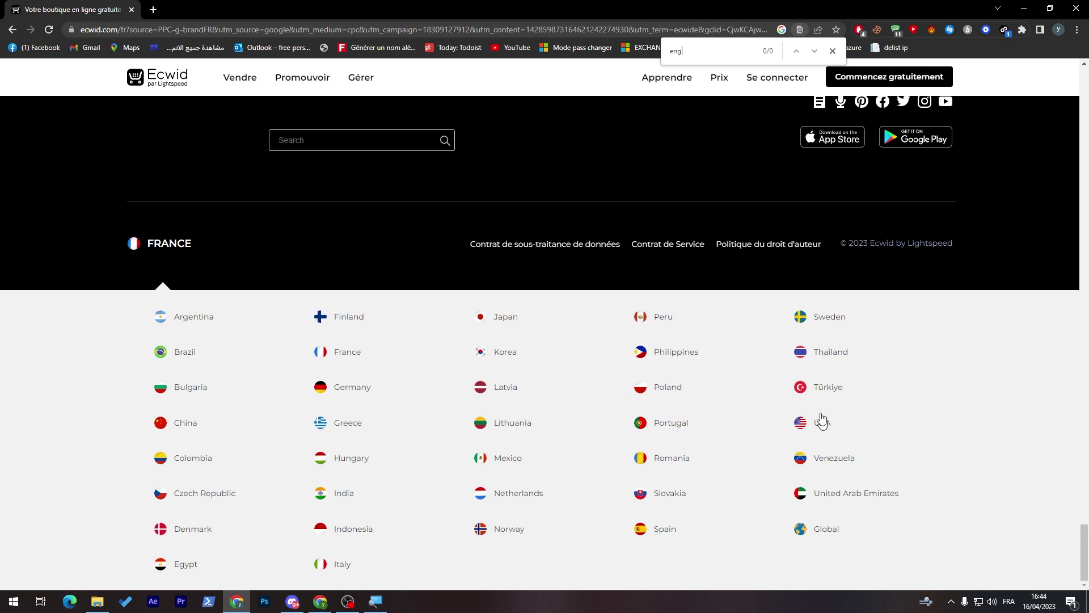
{"action": "key", "text": "BackSpace"}
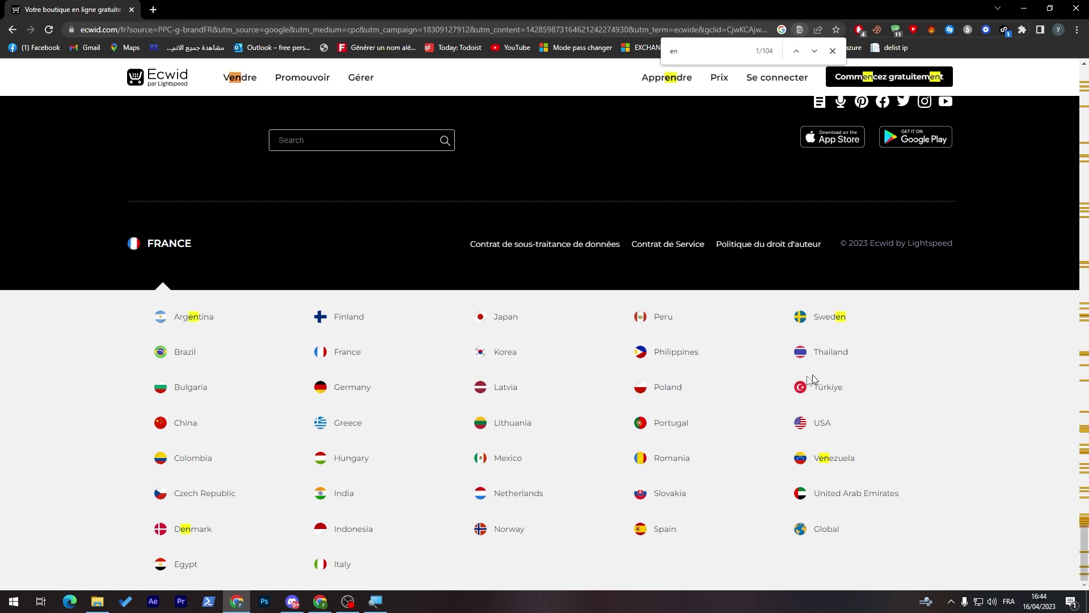
{"action": "left_click", "coordinate": [818, 422]}
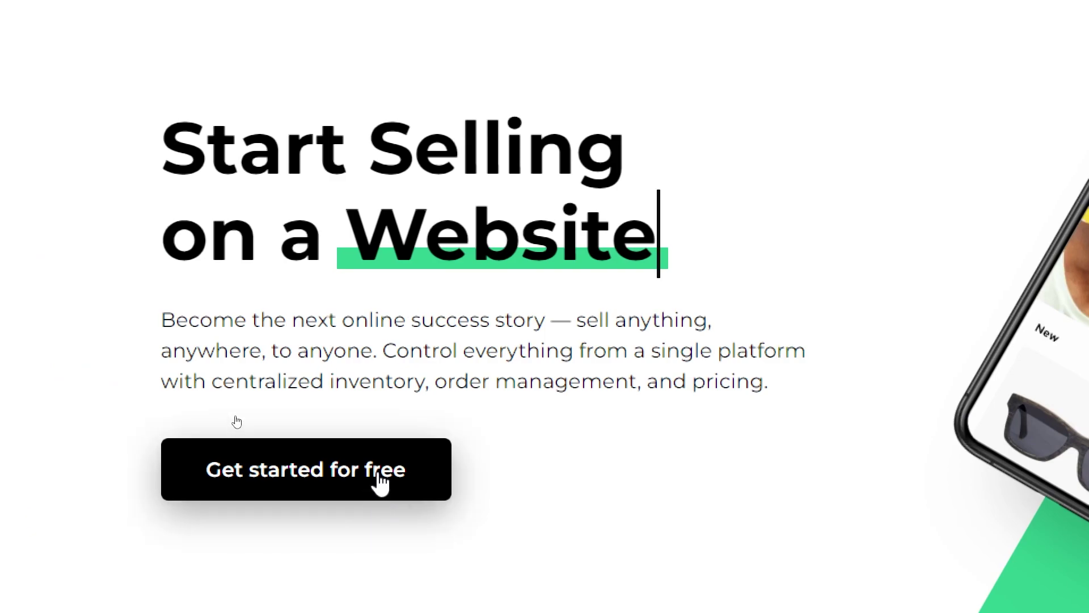
Step: Start free sign-up and create the store account with the first Google account
{"action": "left_click", "coordinate": [238, 421]}
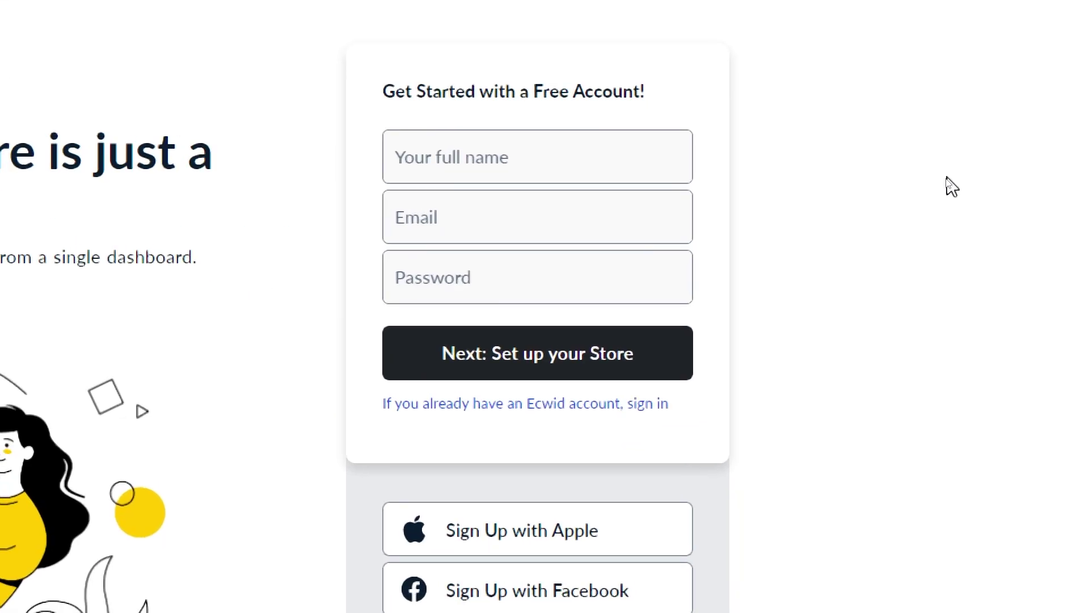
{"action": "left_click", "coordinate": [443, 217]}
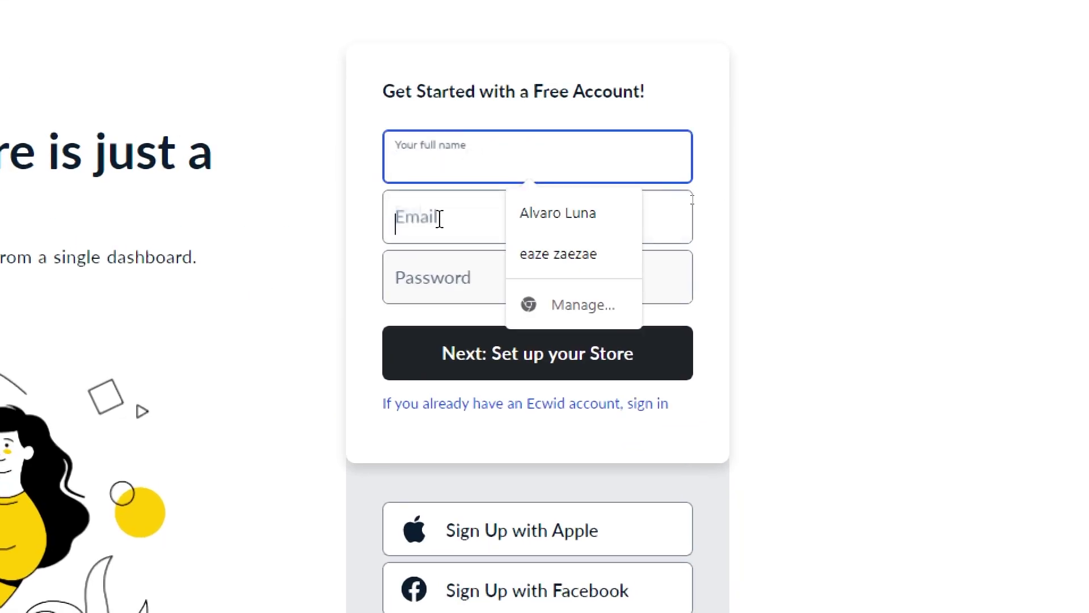
{"action": "left_click", "coordinate": [430, 281]}
{"action": "scroll", "coordinate": [510, 511], "scroll_direction": "down", "scroll_amount": 2}
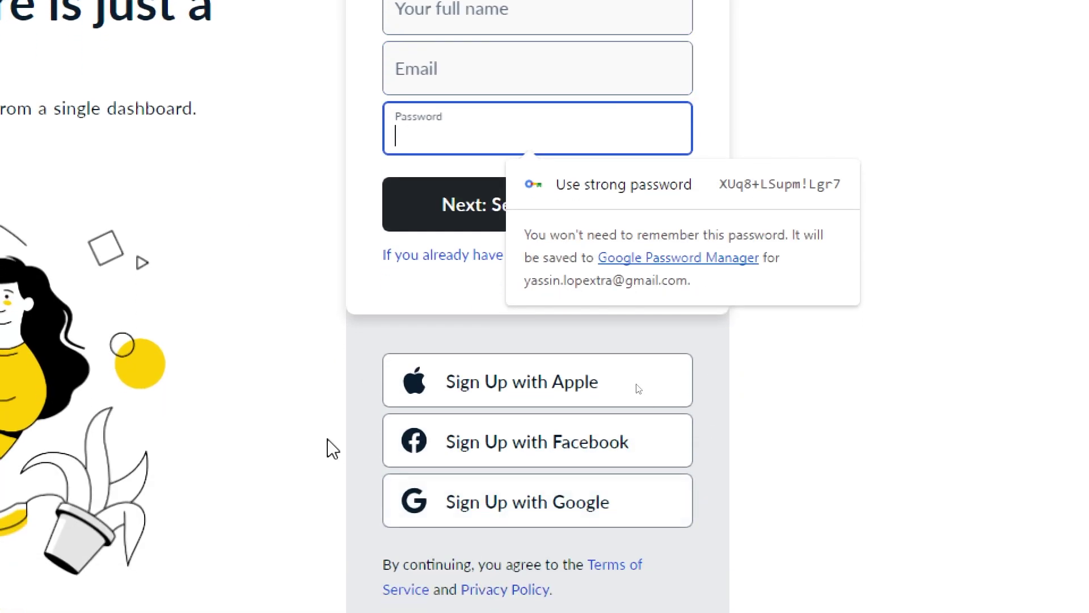
{"action": "left_click", "coordinate": [332, 447]}
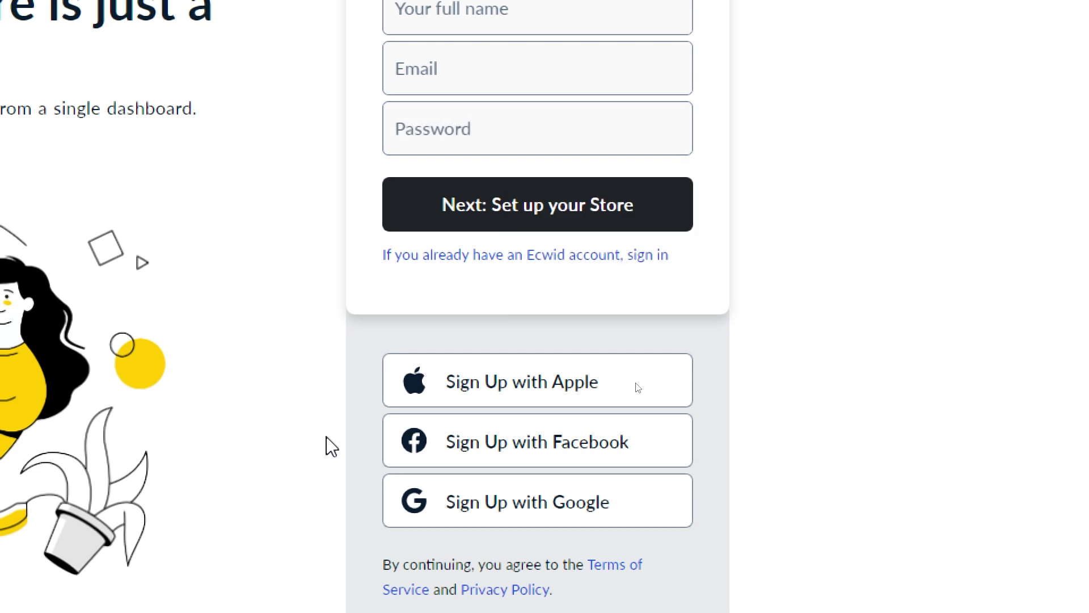
{"action": "left_click", "coordinate": [482, 518]}
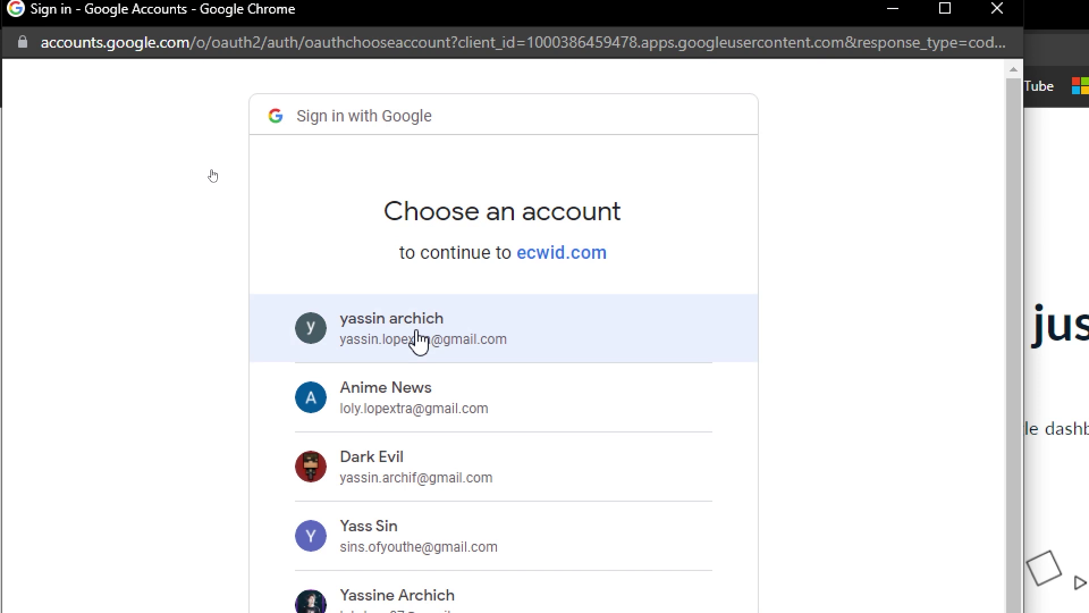
{"action": "left_click", "coordinate": [419, 339]}
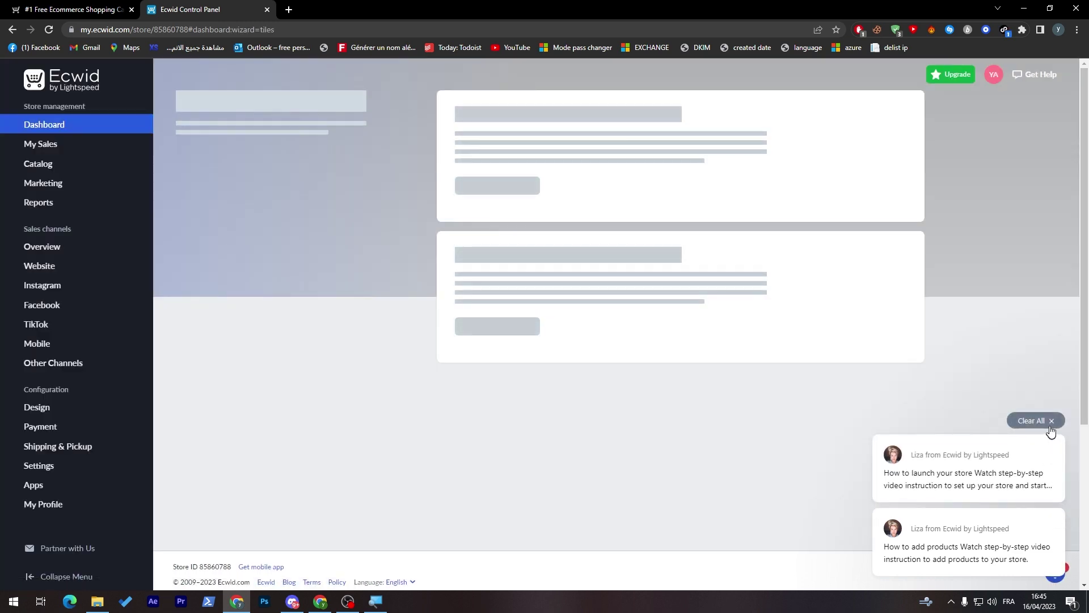
Step: Dismiss the chat notification popups with Clear All
{"action": "left_click", "coordinate": [1052, 419]}
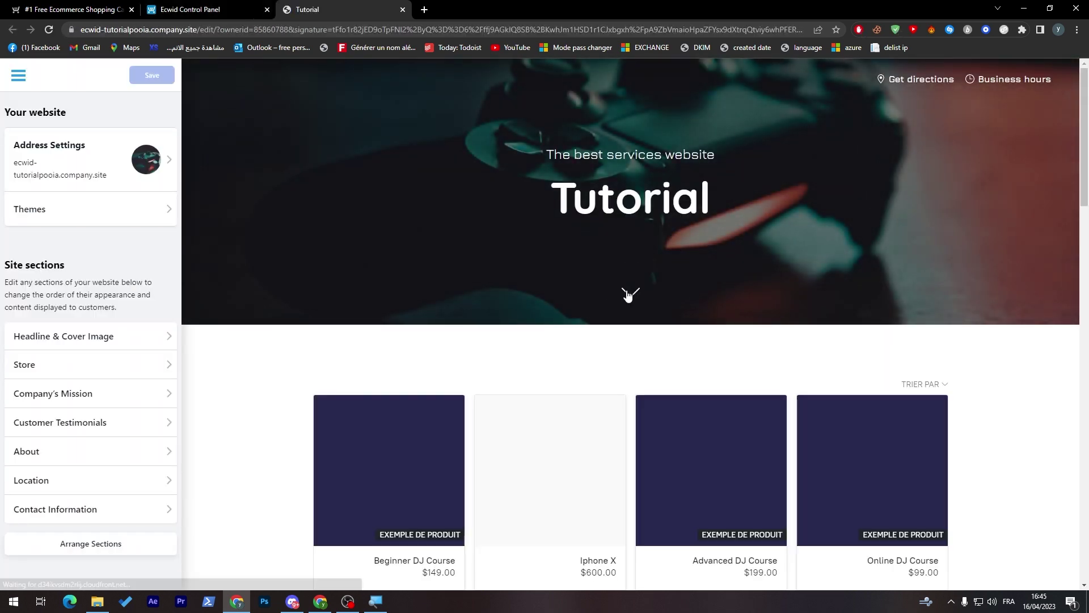
{"action": "scroll", "coordinate": [630, 340], "scroll_direction": "down", "scroll_amount": 5}
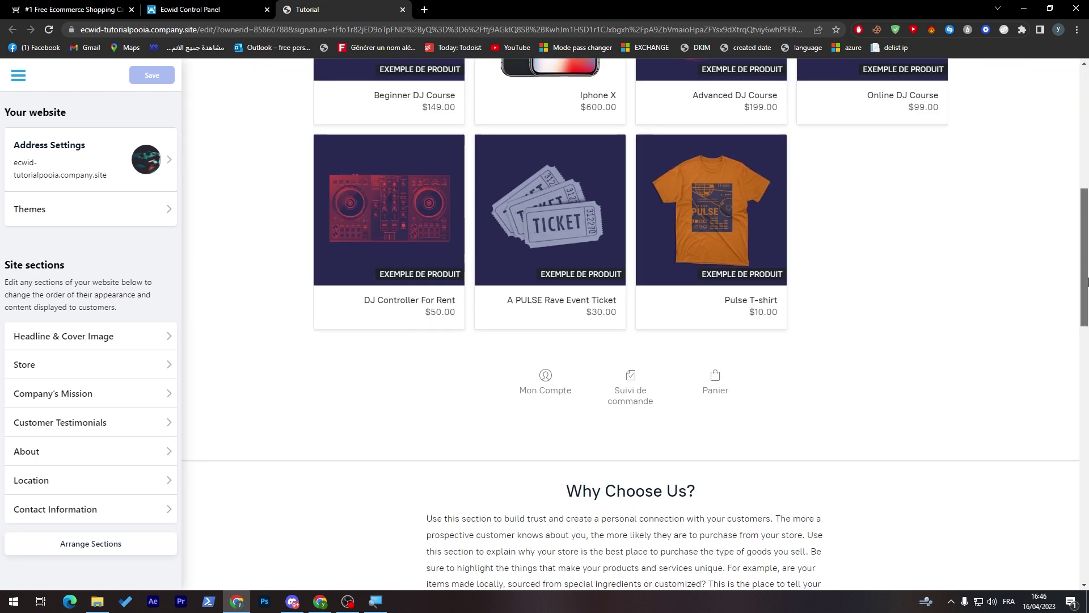
{"action": "scroll", "coordinate": [629, 341], "scroll_direction": "up", "scroll_amount": 3}
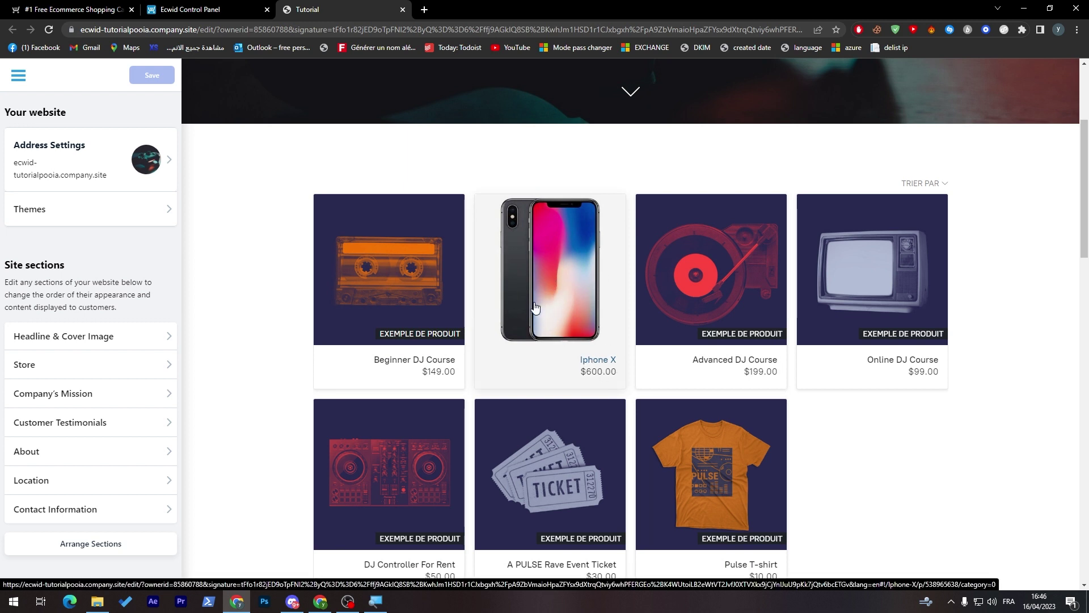
Step: Start a new product in the catalog and upload the osmosis-logo picture as its image
{"action": "left_click", "coordinate": [189, 9]}
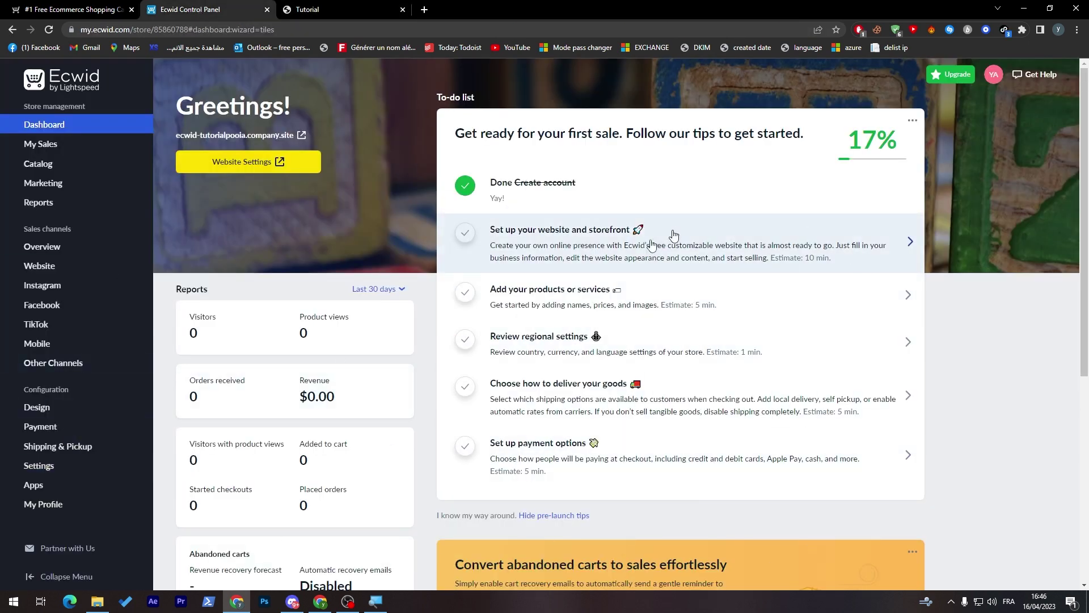
{"action": "left_click", "coordinate": [573, 304]}
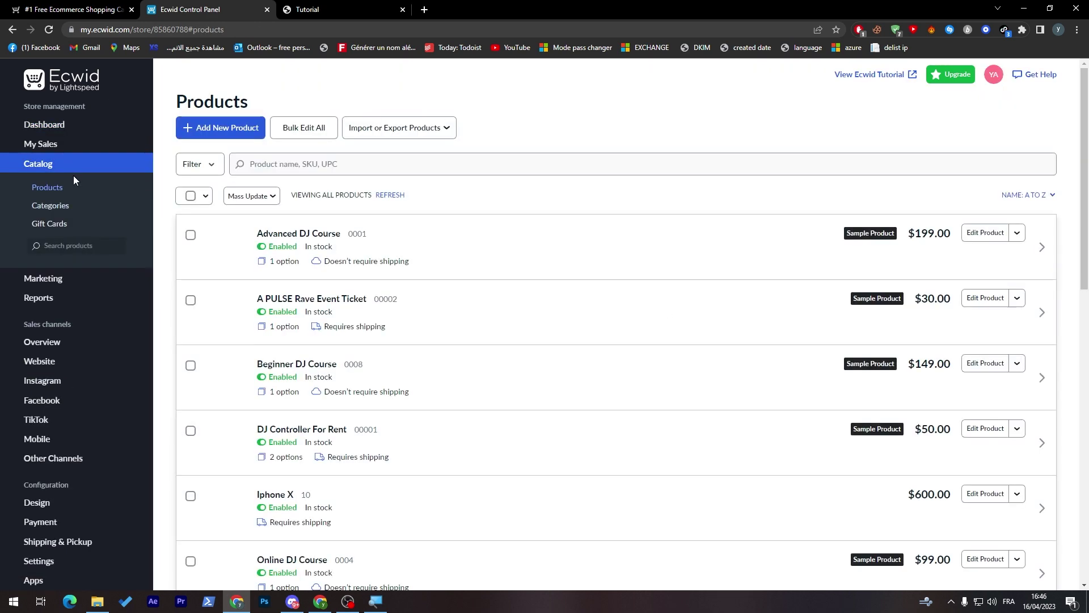
{"action": "left_click", "coordinate": [193, 133]}
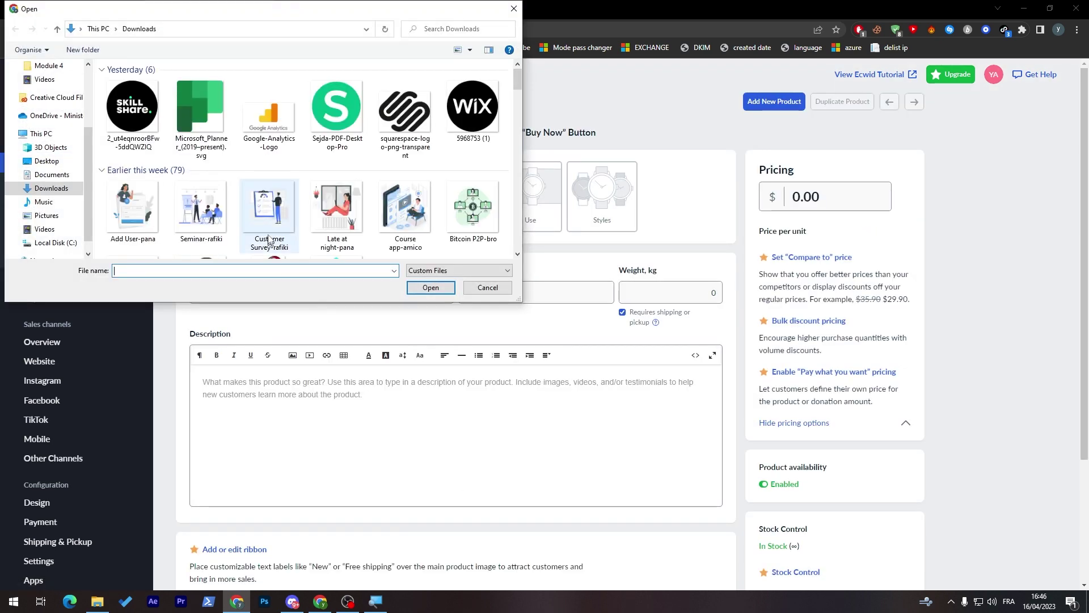
{"action": "left_click_drag", "start_coordinate": [518, 79], "coordinate": [519, 140]}
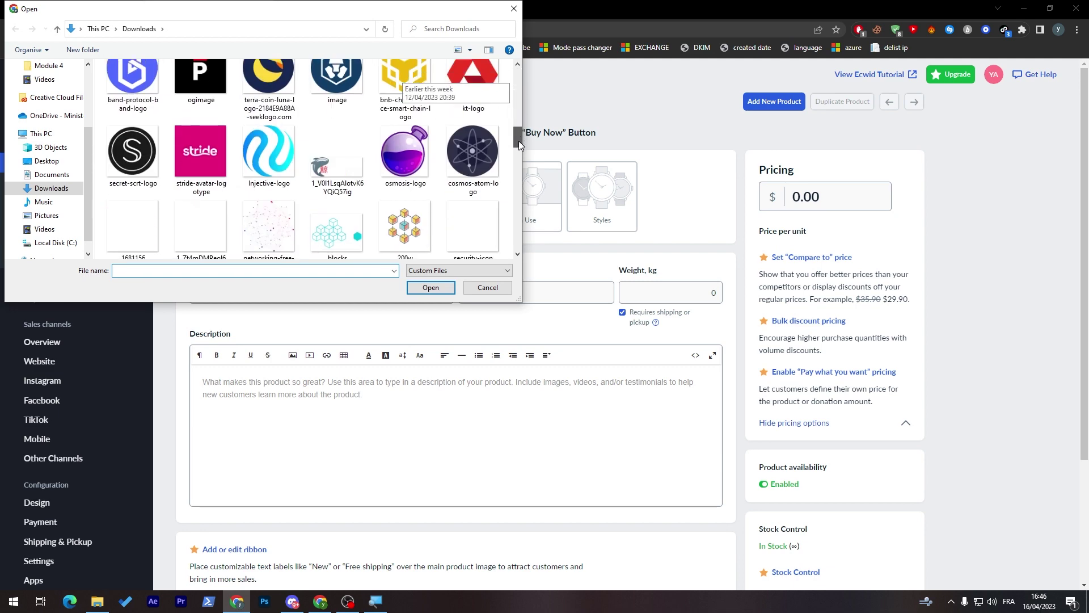
{"action": "double_click", "coordinate": [405, 164]}
{"action": "type", "text": "Potions"}
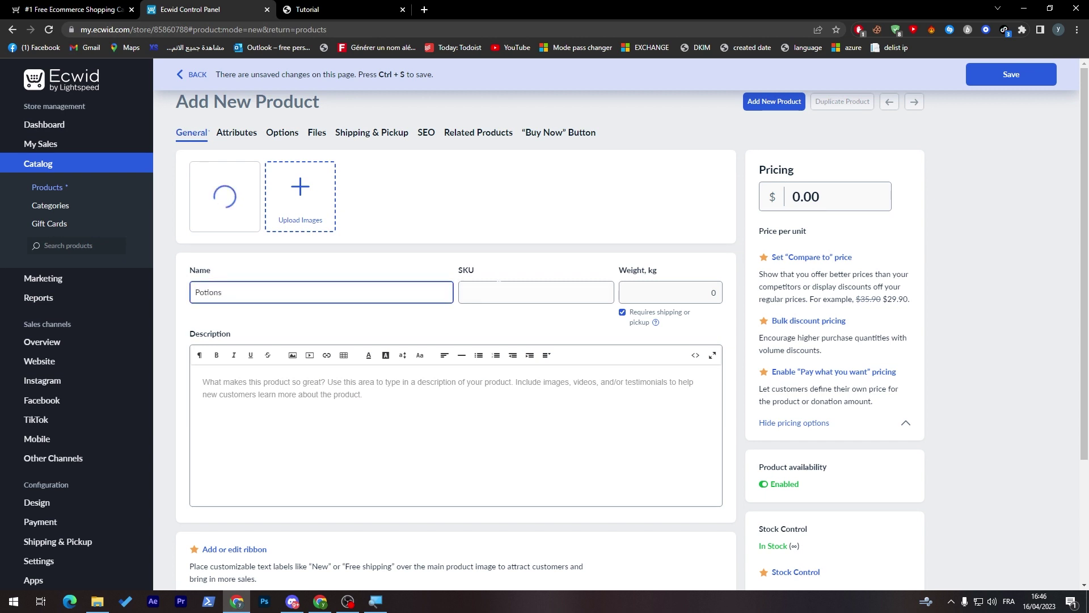
Step: Name the product Potions, review price and description, and save it
{"action": "left_click", "coordinate": [499, 289]}
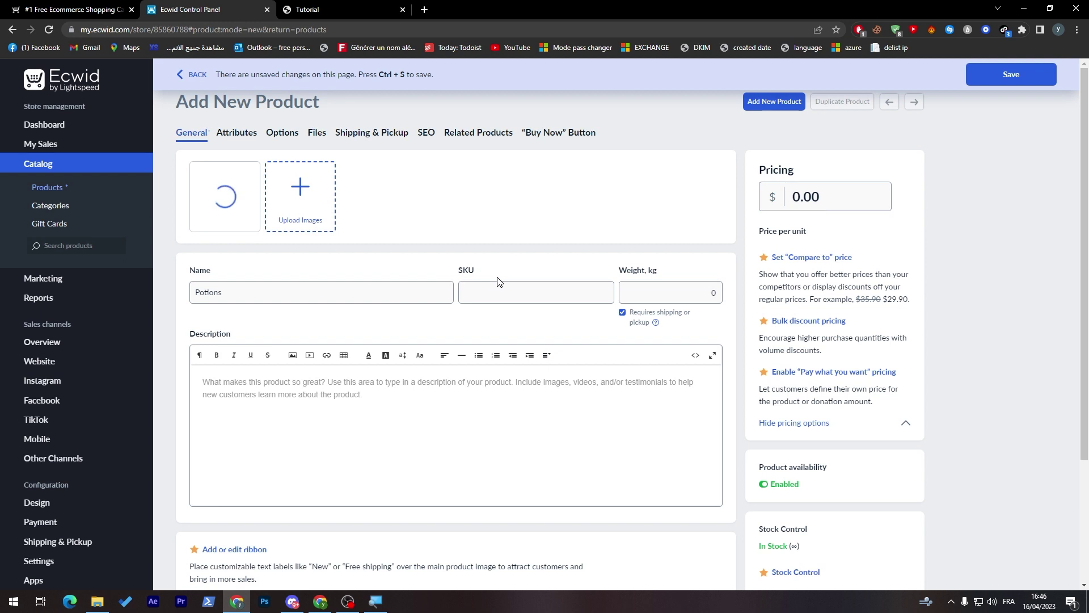
{"action": "double_click", "coordinate": [798, 194]}
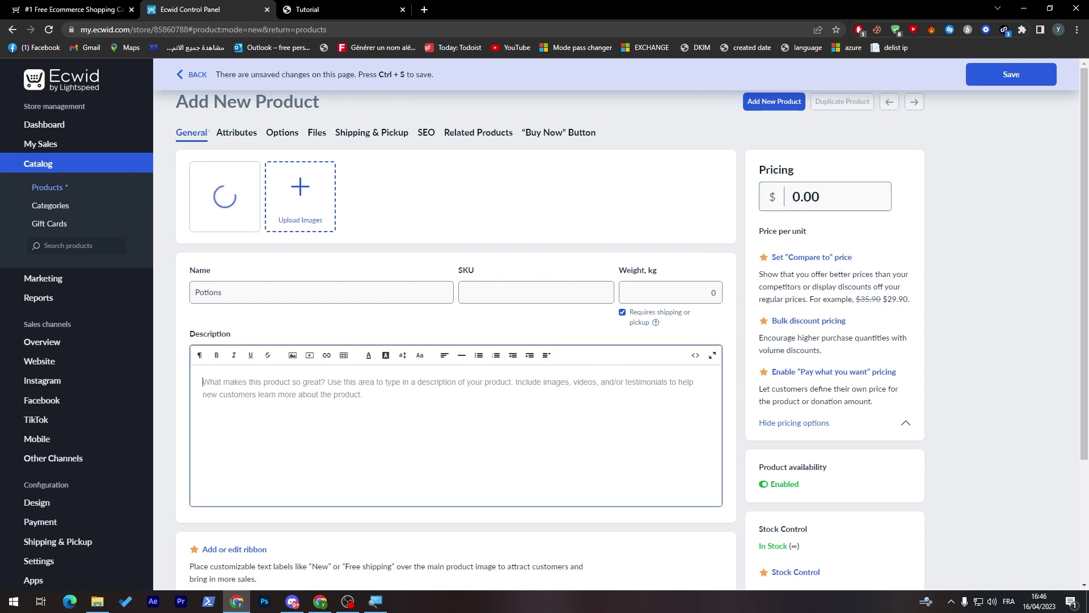
{"action": "left_click", "coordinate": [455, 426]}
{"action": "scroll", "coordinate": [1004, 306], "scroll_direction": "down", "scroll_amount": 5}
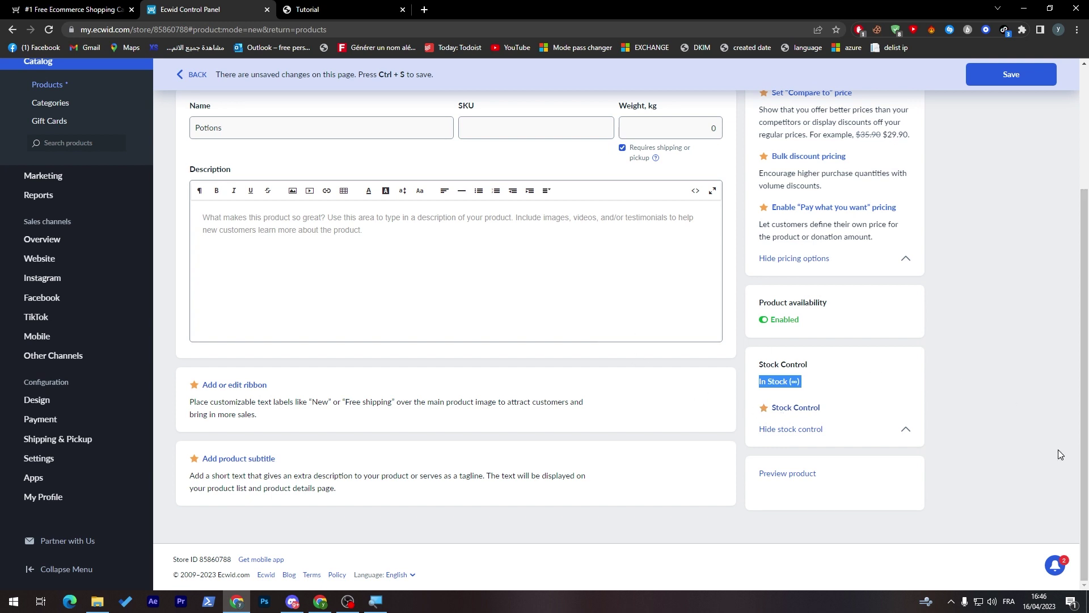
{"action": "scroll", "coordinate": [1059, 453], "scroll_direction": "up", "scroll_amount": 3}
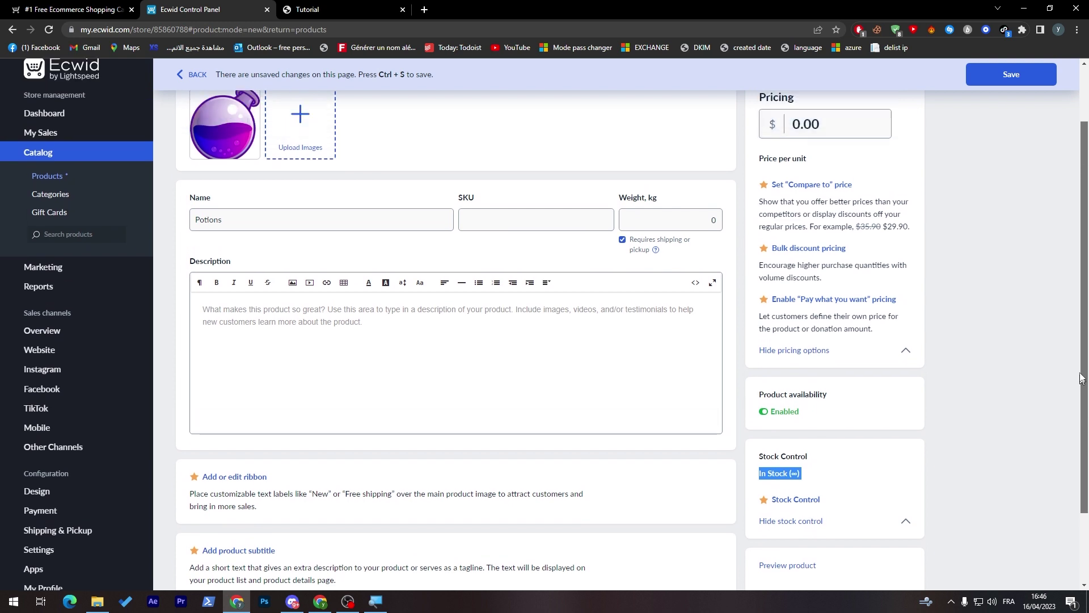
{"action": "scroll", "coordinate": [1081, 378], "scroll_direction": "up", "scroll_amount": 2}
{"action": "scroll", "coordinate": [1055, 298], "scroll_direction": "up", "scroll_amount": 3}
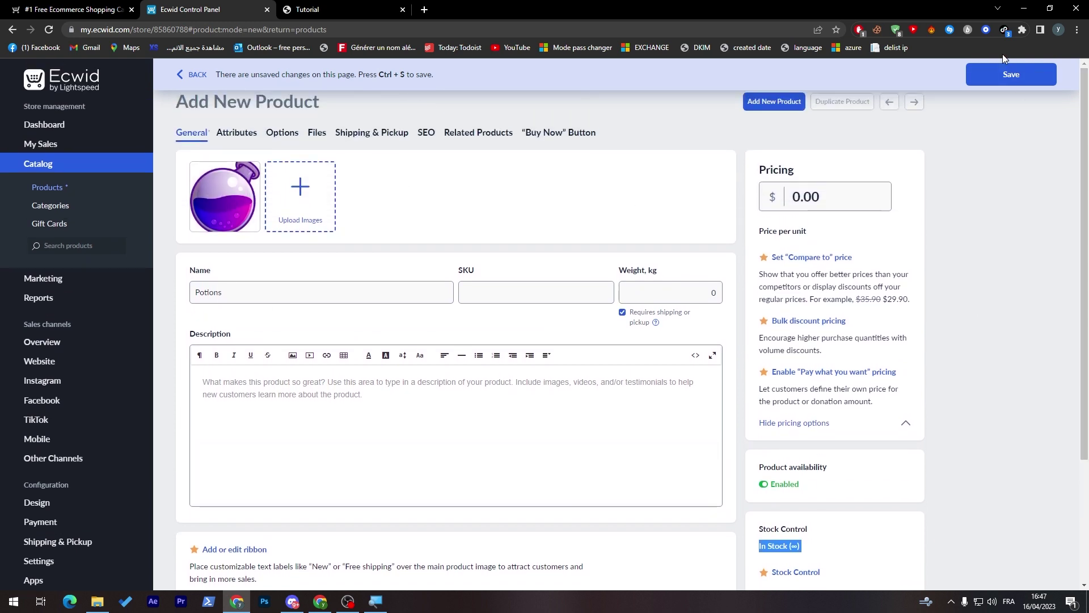
{"action": "left_click", "coordinate": [1000, 77]}
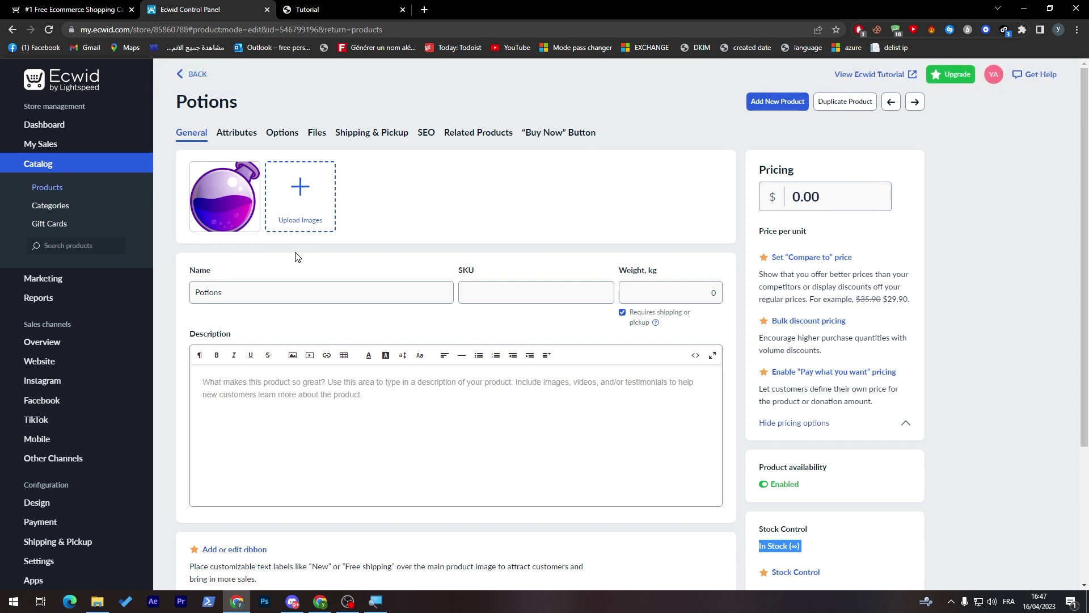
Step: Glance at the storefront editor, then go to the store's Payment settings page
{"action": "left_click", "coordinate": [44, 125]}
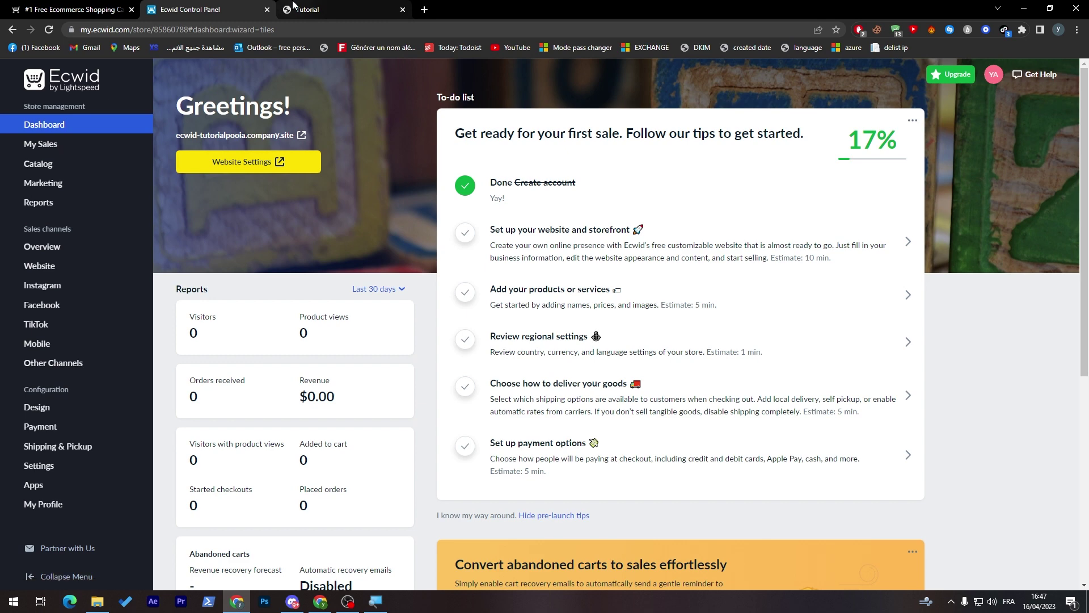
{"action": "left_click", "coordinate": [306, 9]}
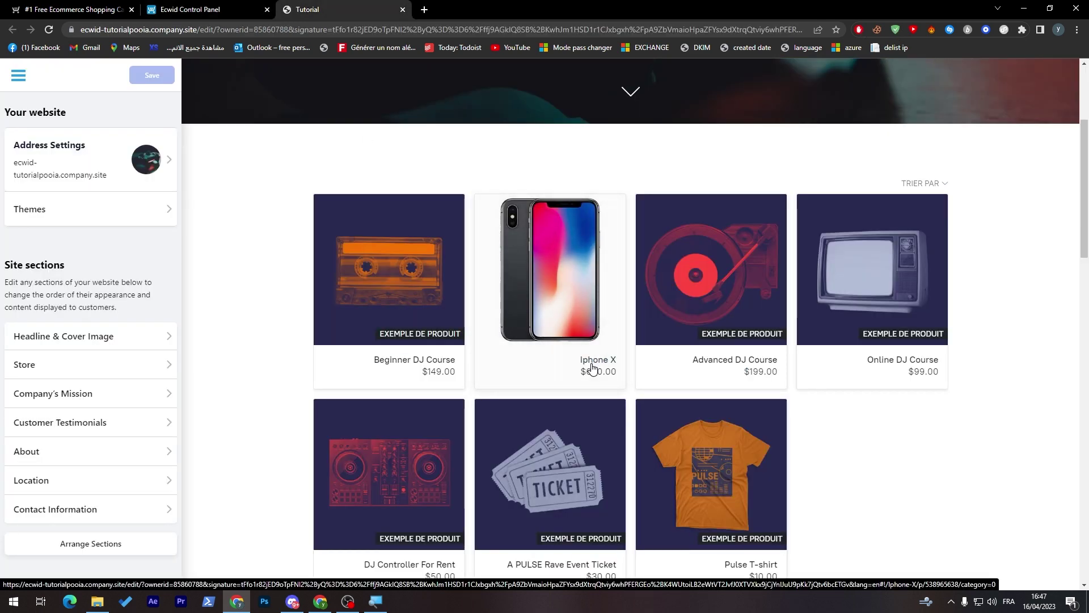
{"action": "left_click", "coordinate": [189, 9]}
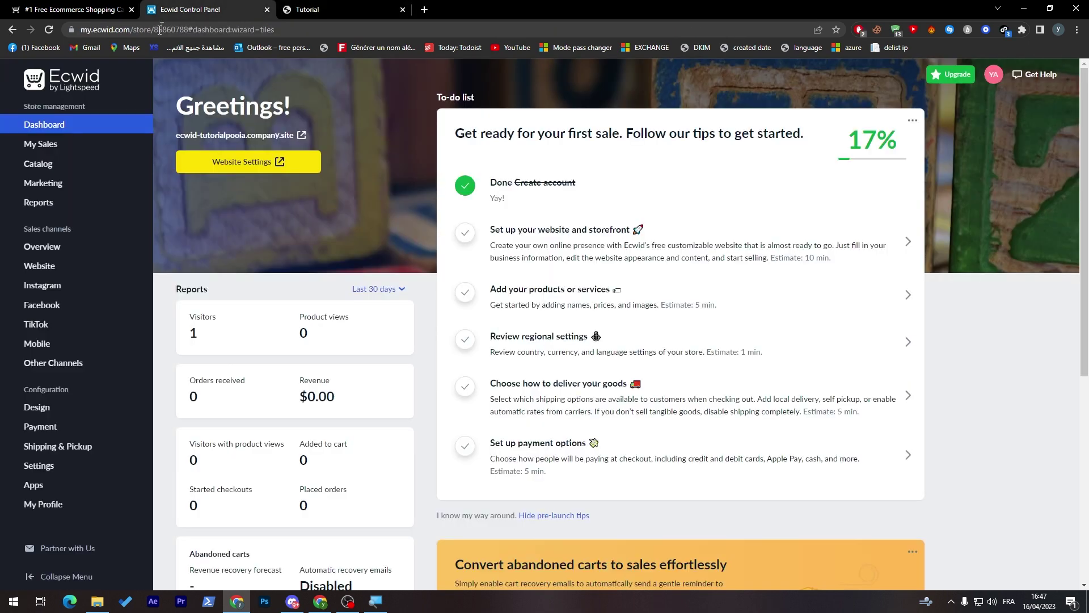
{"action": "left_click", "coordinate": [39, 427]}
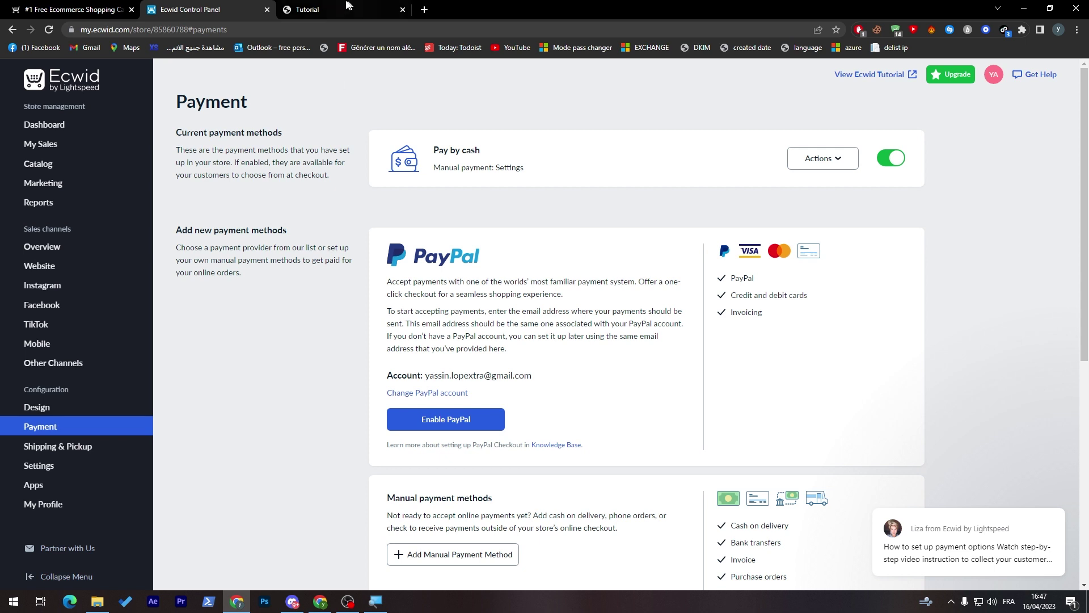
{"action": "left_click", "coordinate": [891, 158]}
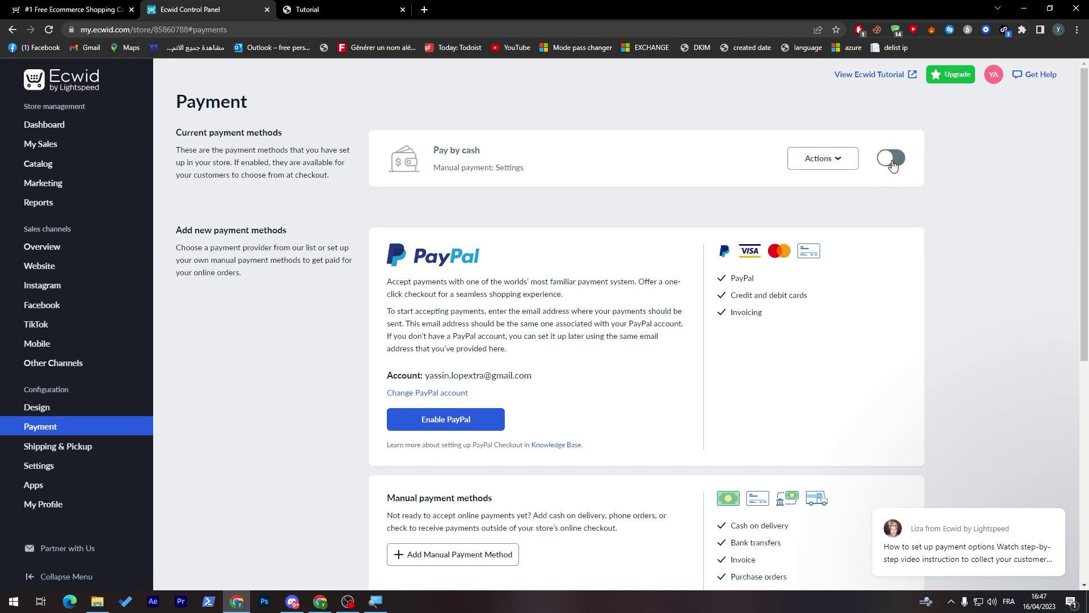
{"action": "left_click", "coordinate": [891, 162]}
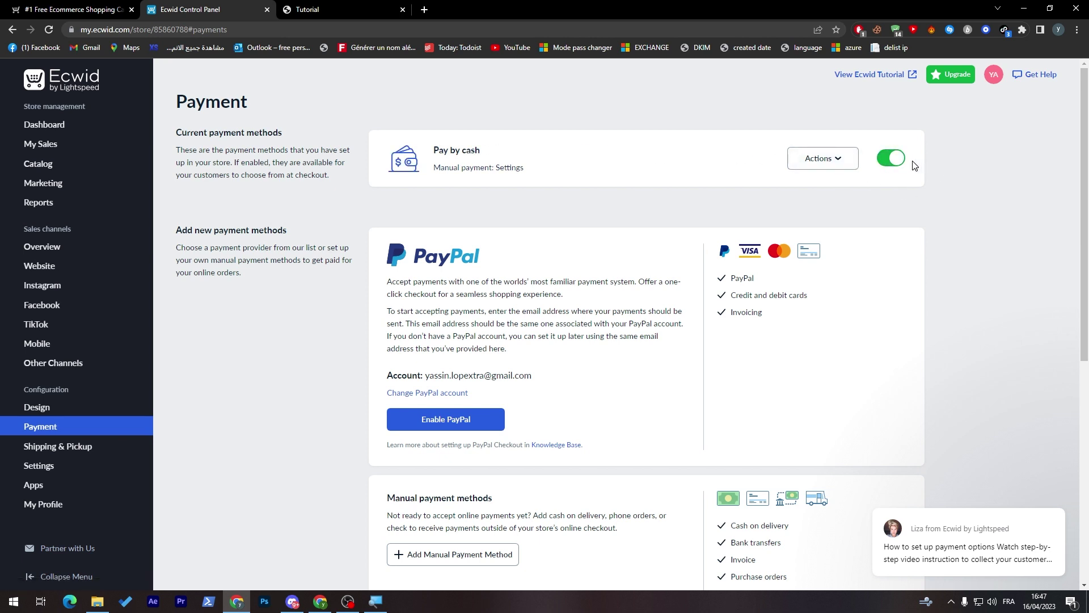
{"action": "left_click", "coordinate": [822, 158]}
{"action": "left_click", "coordinate": [758, 191]}
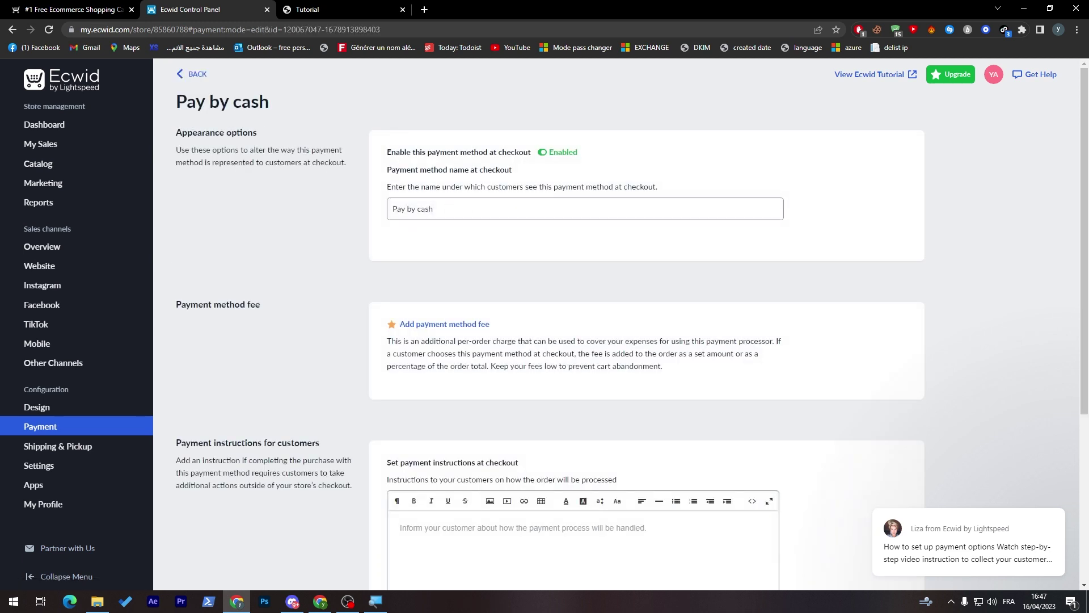
{"action": "scroll", "coordinate": [595, 340], "scroll_direction": "down", "scroll_amount": 5}
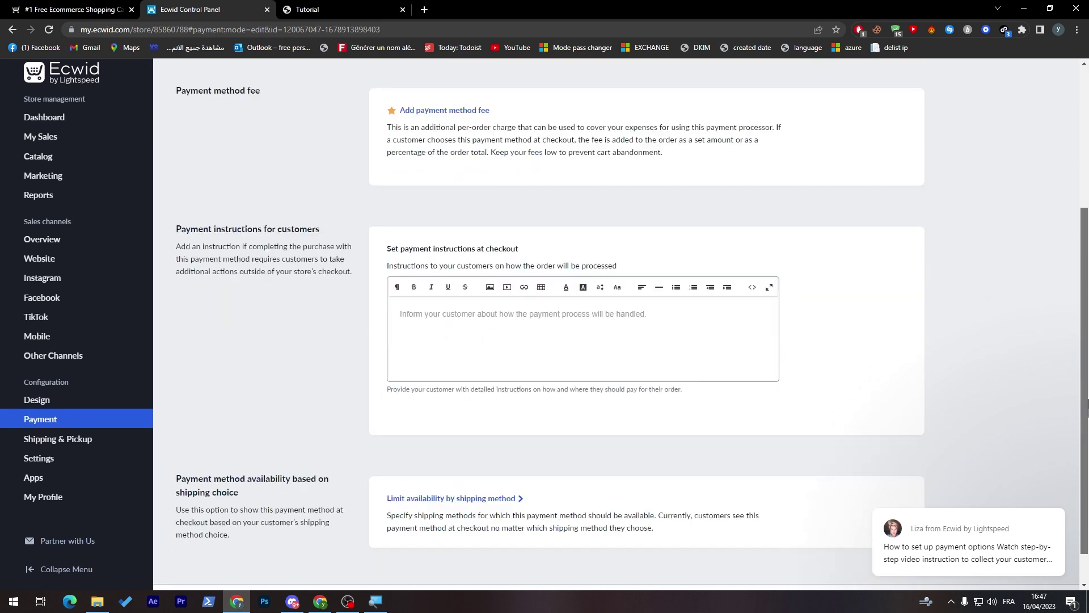
{"action": "scroll", "coordinate": [596, 340], "scroll_direction": "down", "scroll_amount": 2}
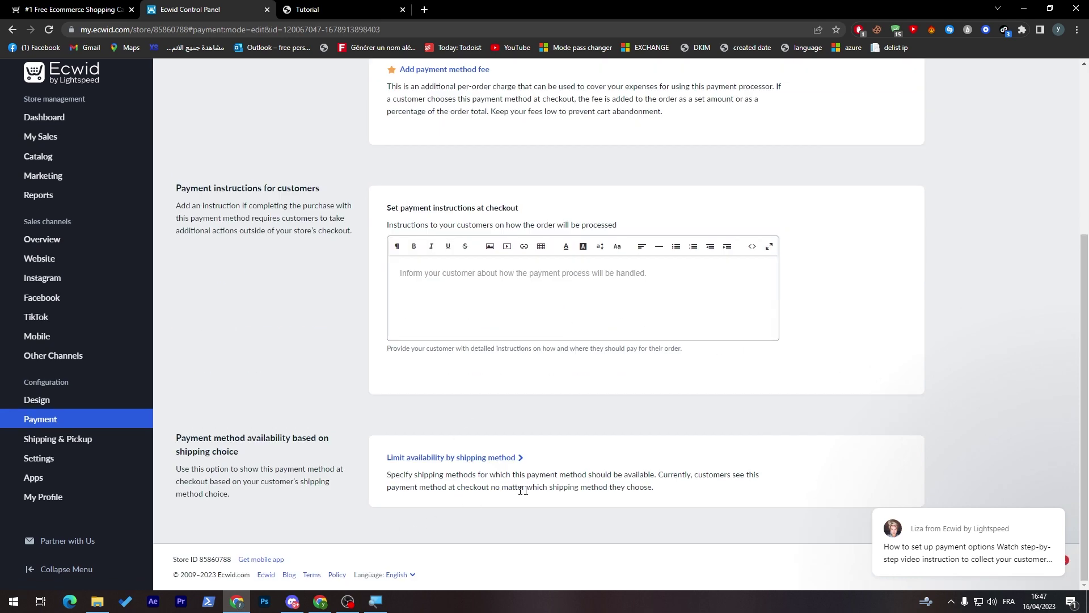
{"action": "left_click", "coordinate": [12, 29]}
{"action": "scroll", "coordinate": [772, 218], "scroll_direction": "down", "scroll_amount": 3}
{"action": "scroll", "coordinate": [851, 212], "scroll_direction": "down", "scroll_amount": 2}
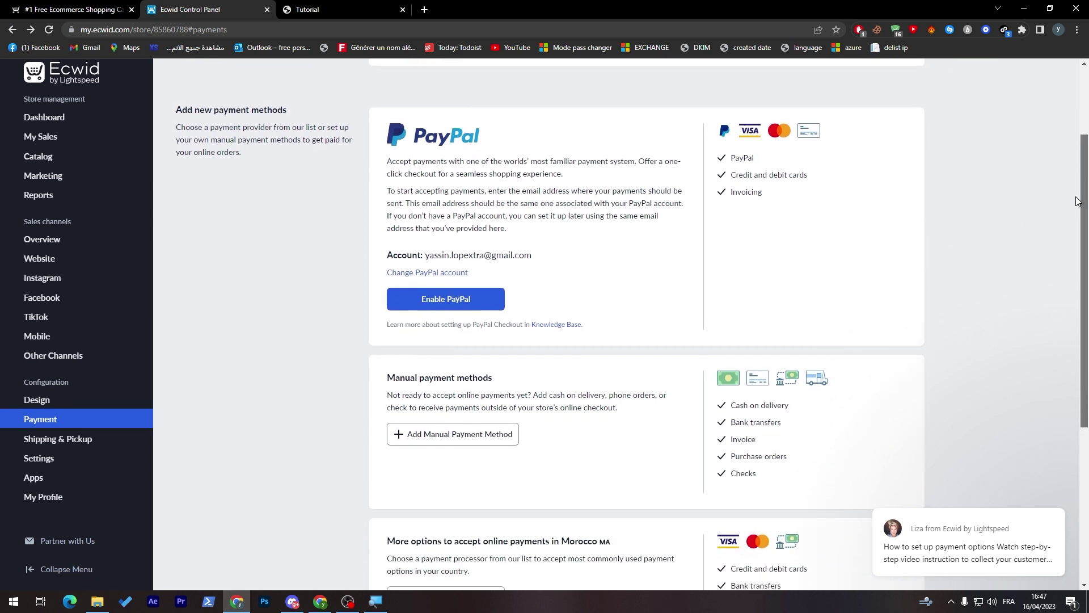
{"action": "left_click_drag", "start_coordinate": [1076, 201], "coordinate": [1076, 188]}
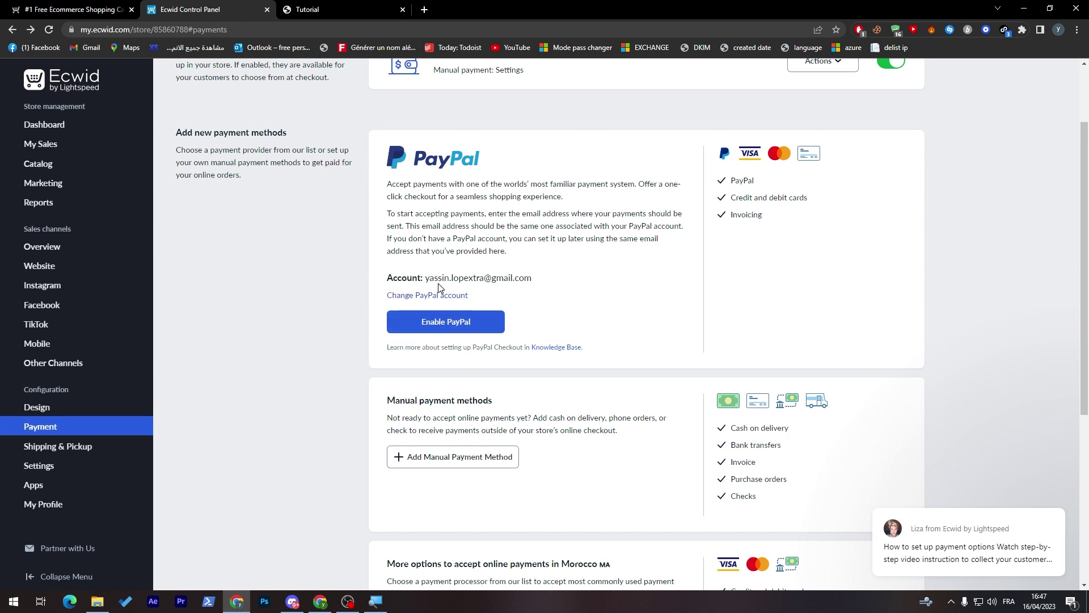
Step: Confirm the PayPal account email and enable PayPal Checkout with it
{"action": "left_click_drag", "start_coordinate": [425, 277], "coordinate": [551, 281]}
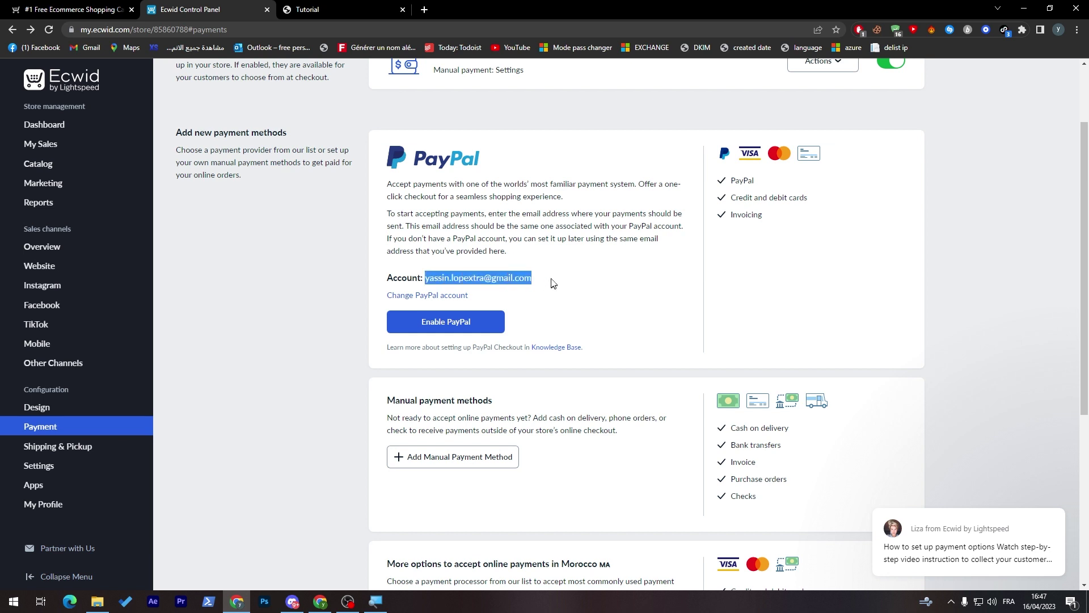
{"action": "left_click", "coordinate": [566, 274]}
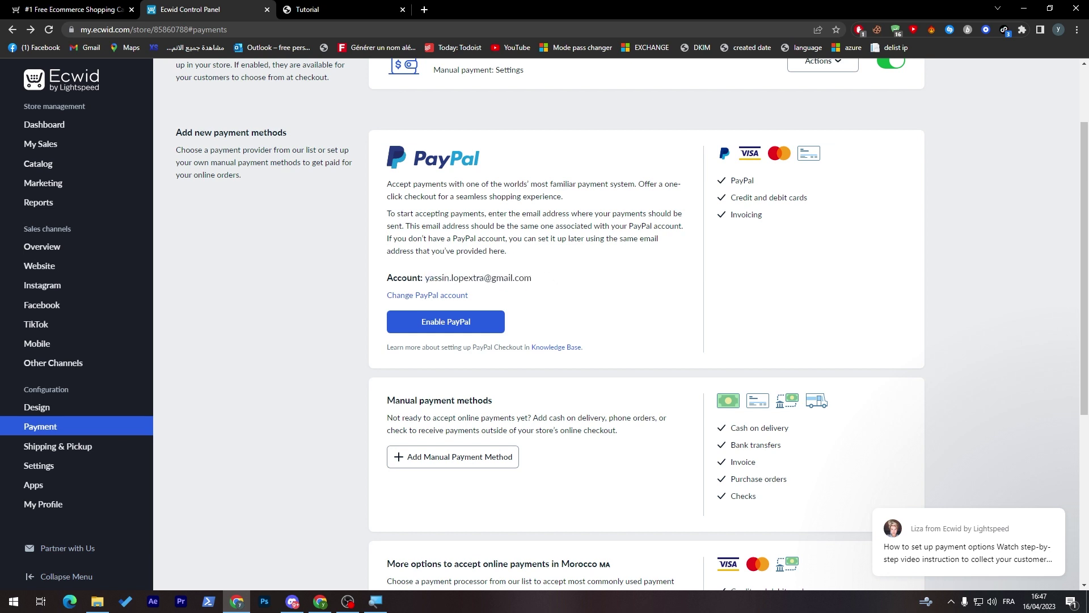
{"action": "triple_click", "coordinate": [401, 277]}
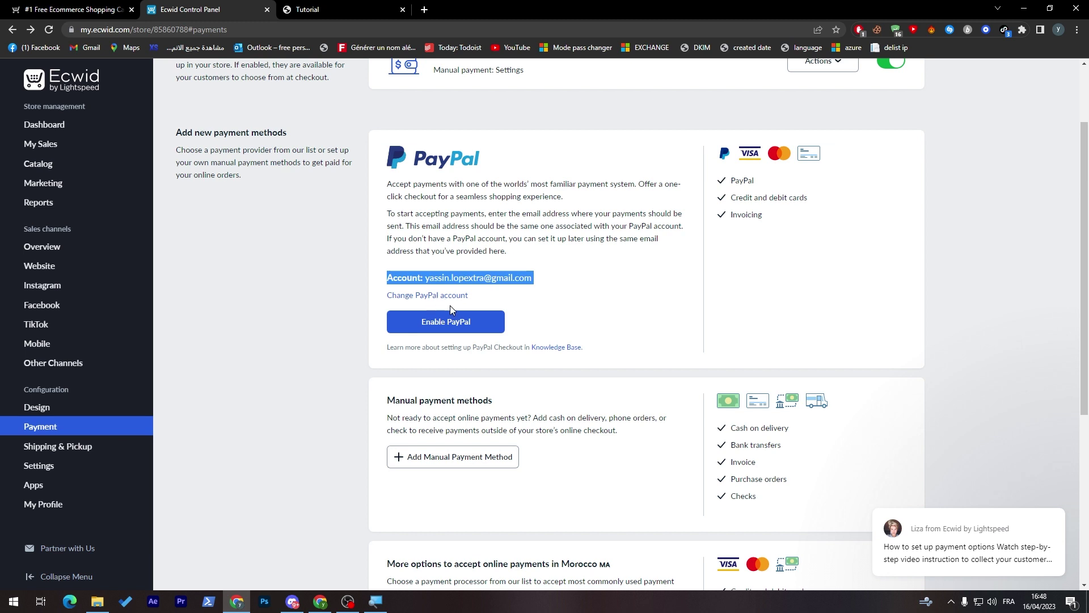
{"action": "left_click", "coordinate": [427, 294]}
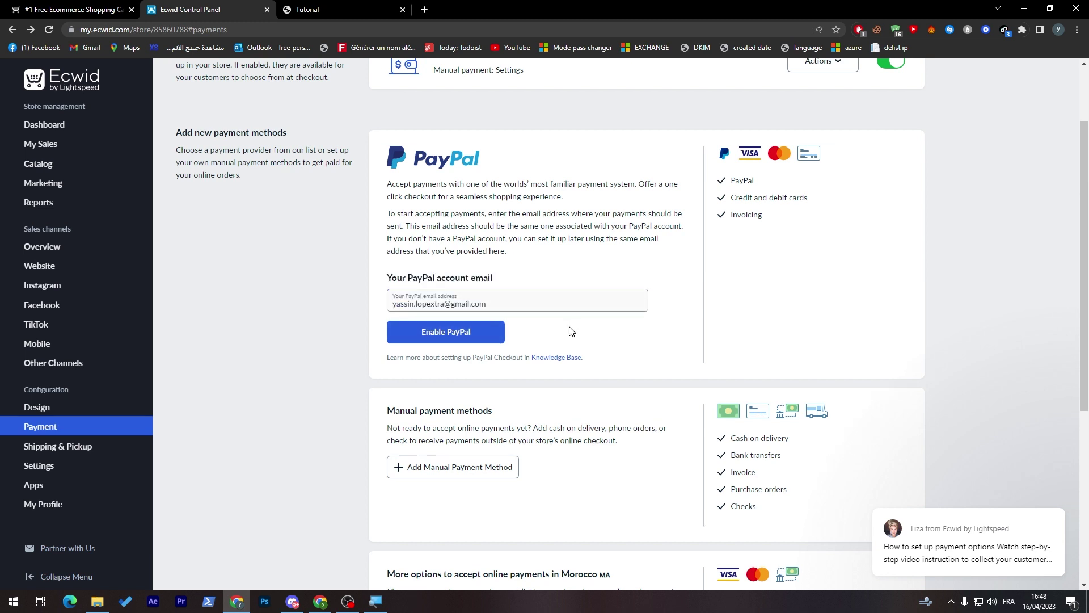
{"action": "left_click", "coordinate": [476, 330]}
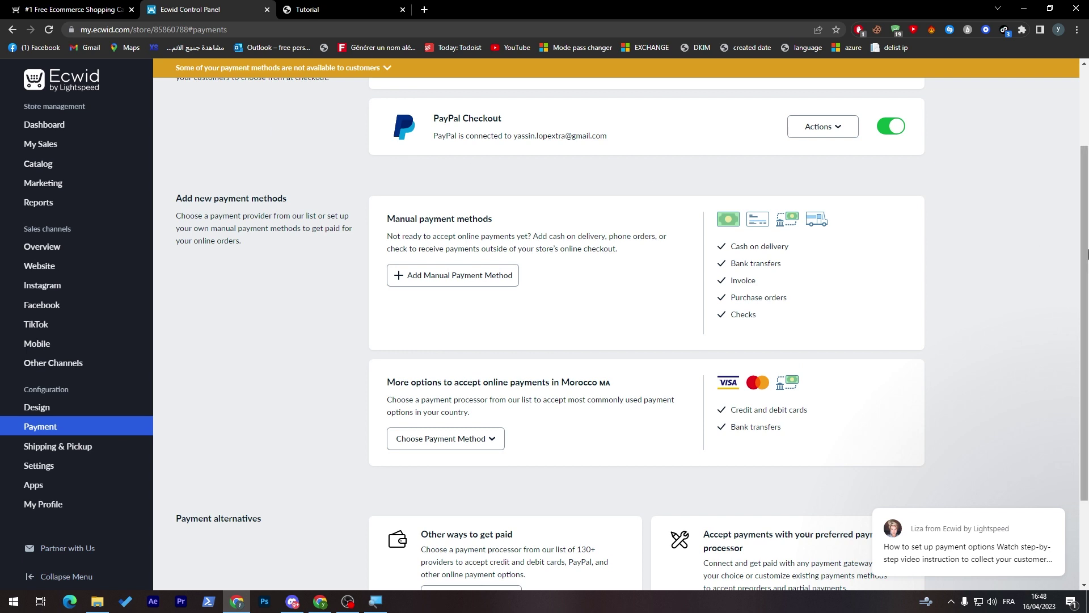
{"action": "scroll", "coordinate": [545, 341], "scroll_direction": "up", "scroll_amount": 3}
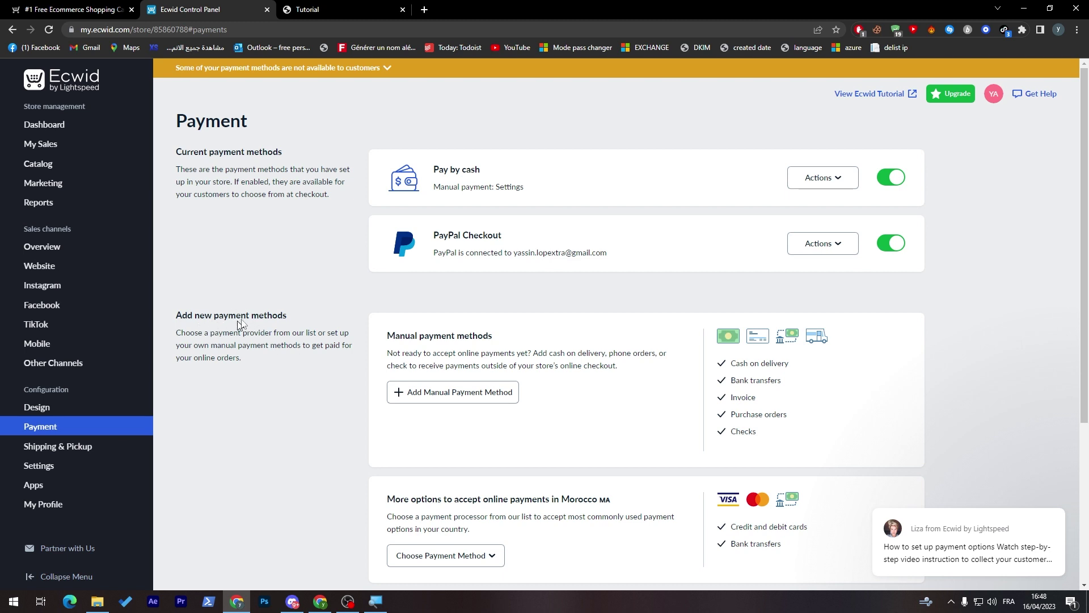
{"action": "scroll", "coordinate": [681, 286], "scroll_direction": "down", "scroll_amount": 2}
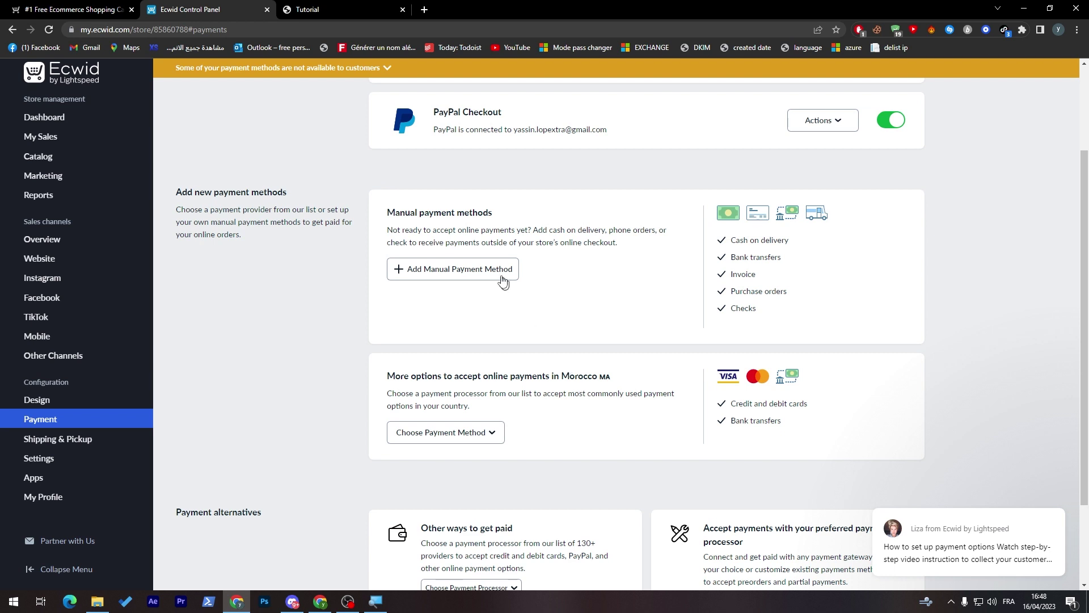
{"action": "left_click", "coordinate": [443, 269]}
{"action": "left_click", "coordinate": [370, 211]}
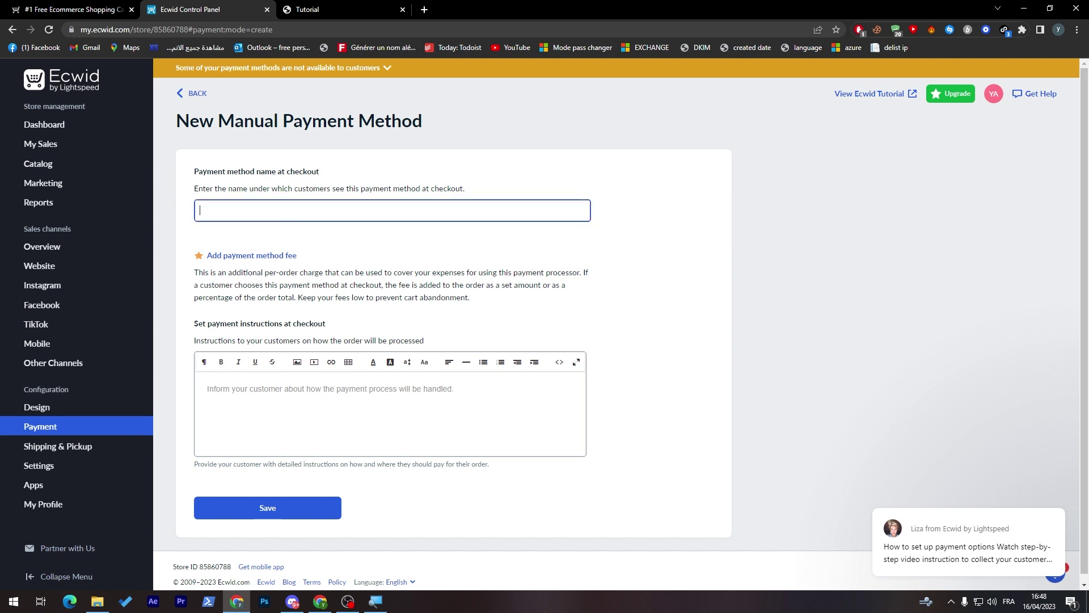
{"action": "scroll", "coordinate": [511, 281], "scroll_direction": "down", "scroll_amount": 1}
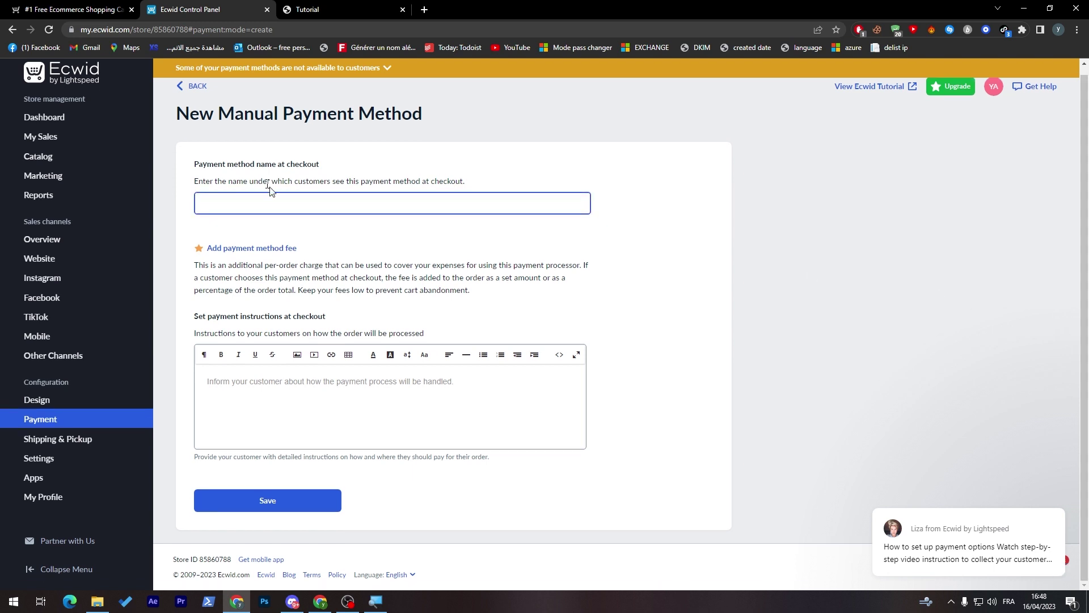
{"action": "left_click", "coordinate": [188, 86]}
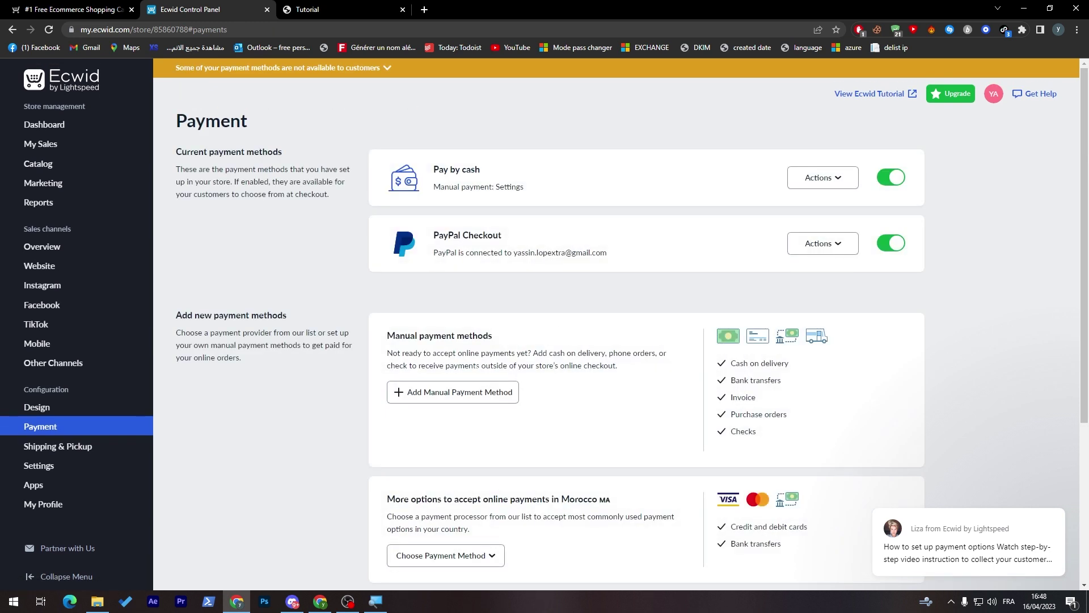
{"action": "scroll", "coordinate": [1078, 261], "scroll_direction": "down", "scroll_amount": 2}
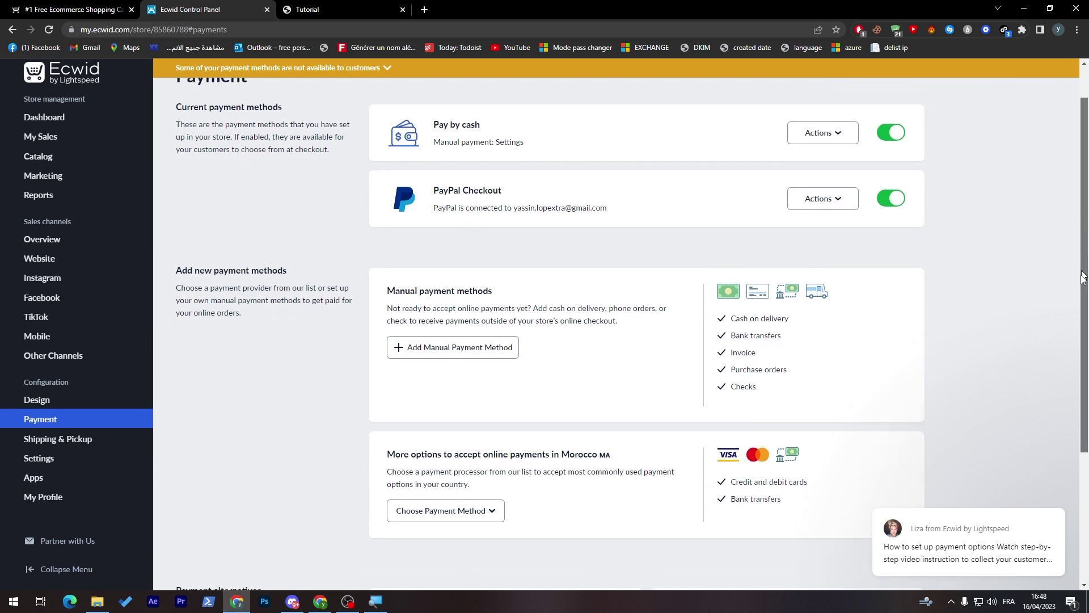
{"action": "scroll", "coordinate": [1047, 323], "scroll_direction": "down", "scroll_amount": 3}
Step: From Morocco's online processors, choose IBEX PAY Bitcoin Payments and add it
{"action": "left_click", "coordinate": [445, 345]}
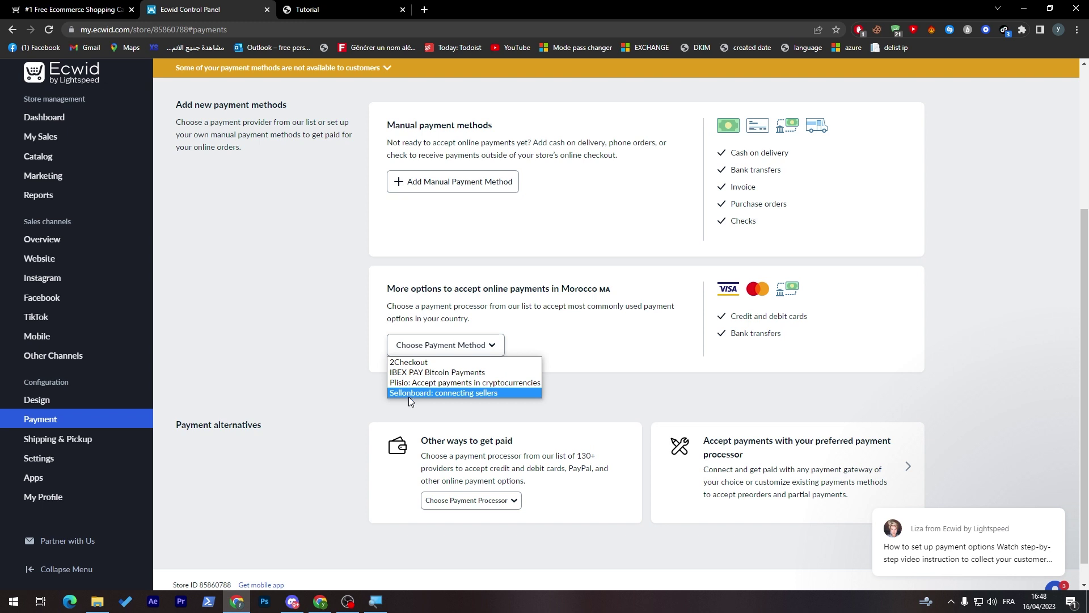
{"action": "left_click_drag", "start_coordinate": [1084, 340], "coordinate": [1071, 168]}
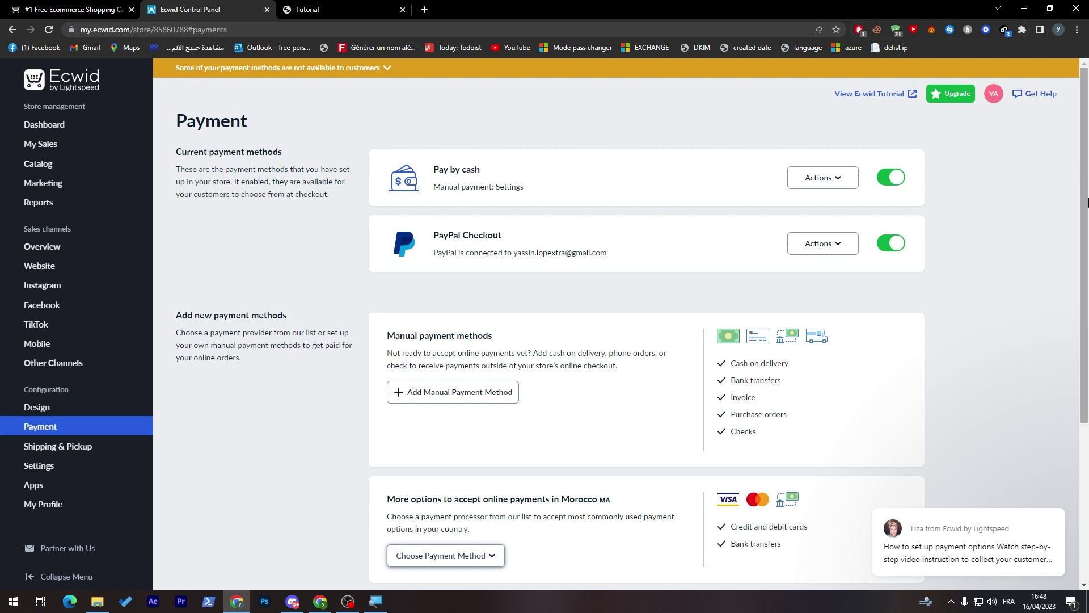
{"action": "left_click_drag", "start_coordinate": [1083, 170], "coordinate": [1084, 321]}
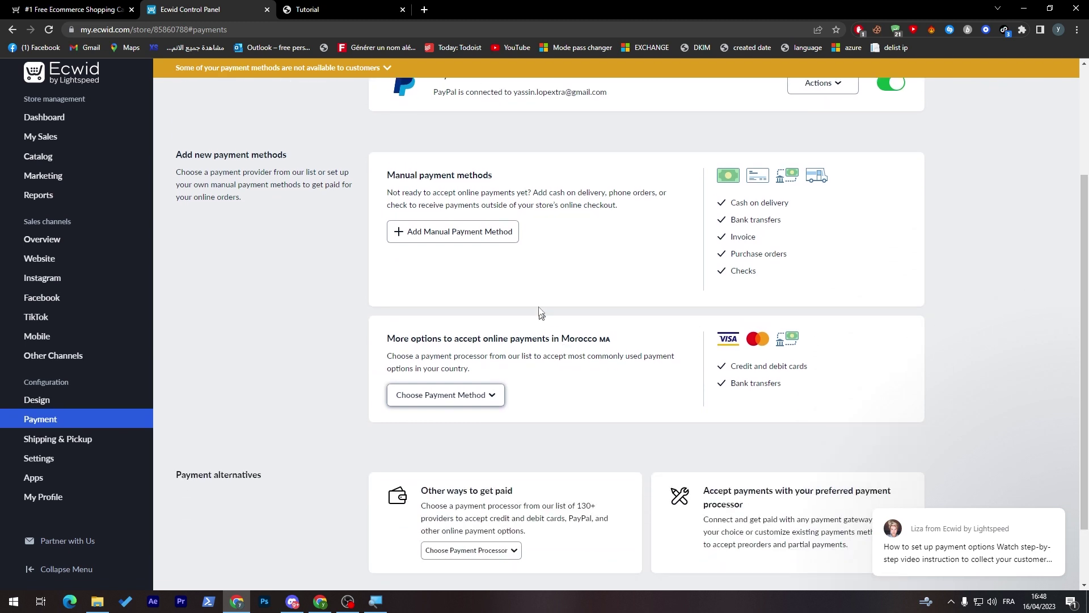
{"action": "left_click", "coordinate": [444, 394]}
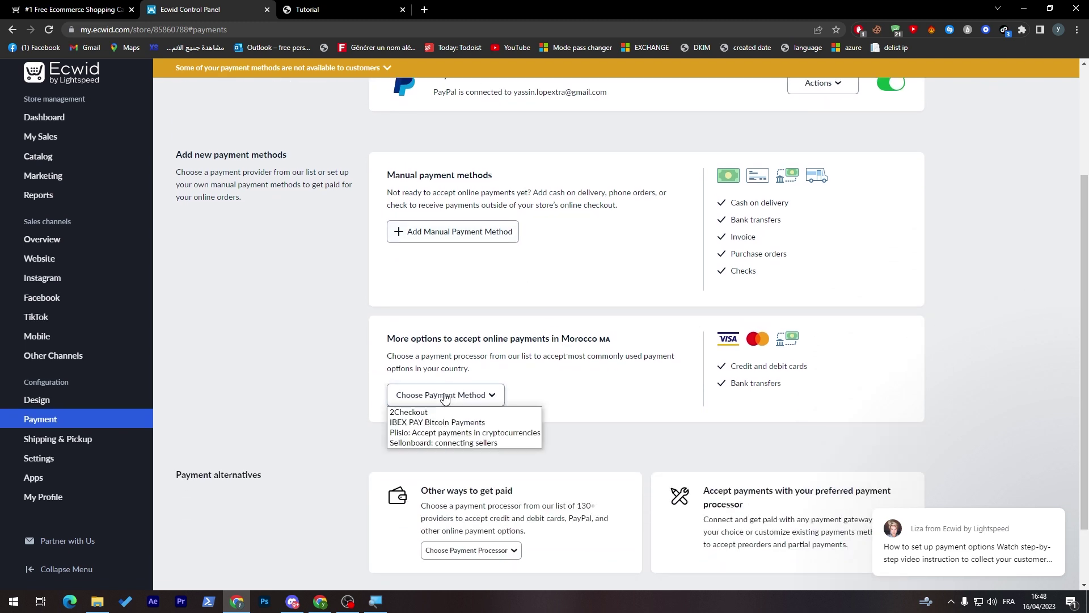
{"action": "left_click", "coordinate": [425, 422]}
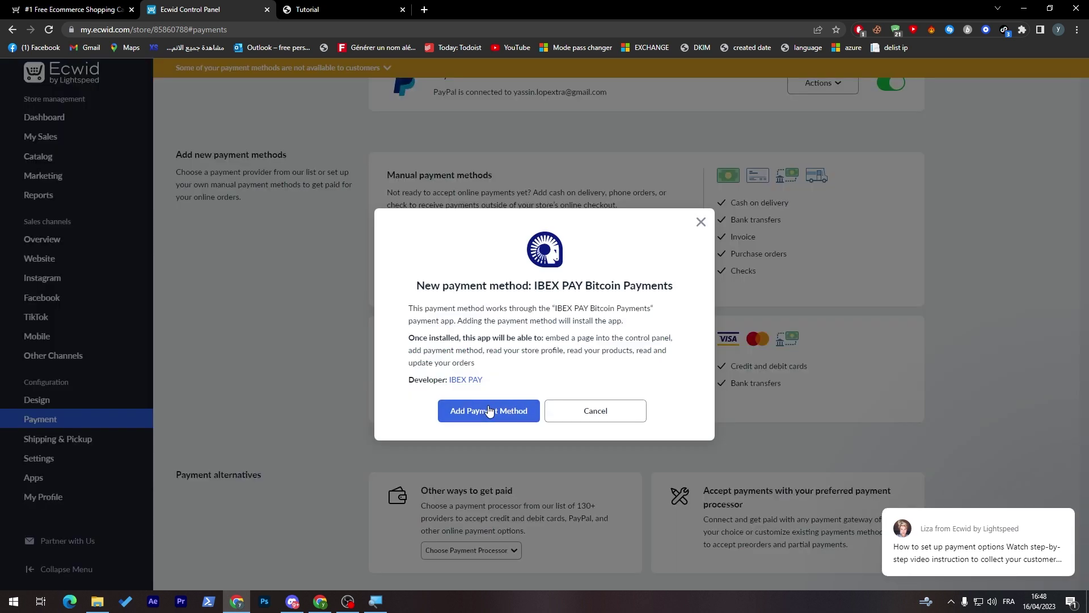
{"action": "left_click", "coordinate": [492, 413]}
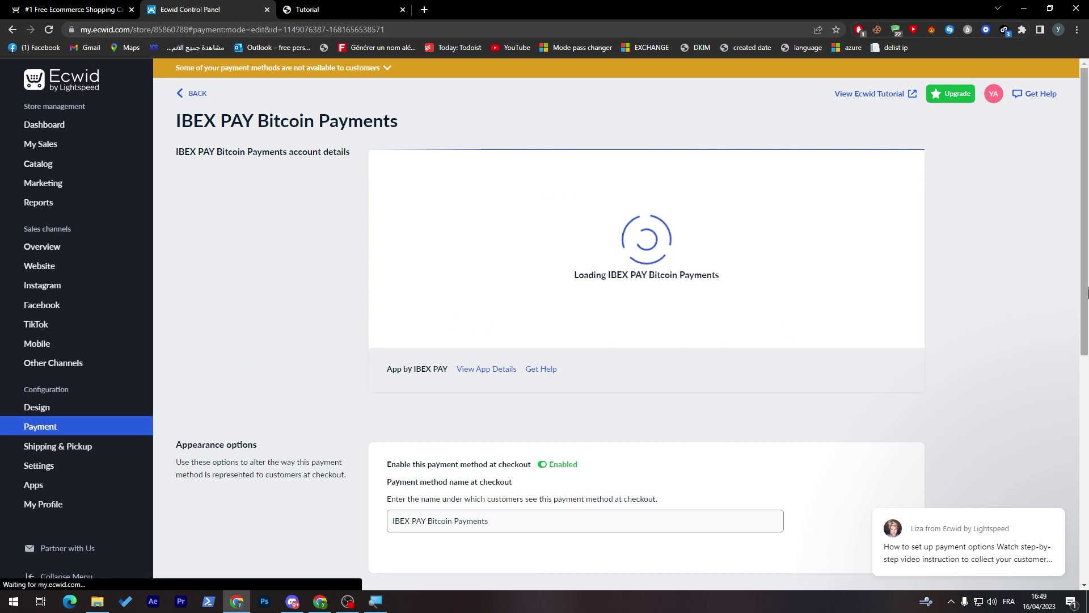
{"action": "scroll", "coordinate": [1069, 374], "scroll_direction": "down", "scroll_amount": 2}
{"action": "scroll", "coordinate": [1069, 374], "scroll_direction": "down", "scroll_amount": 2}
{"action": "scroll", "coordinate": [1063, 390], "scroll_direction": "up", "scroll_amount": 5}
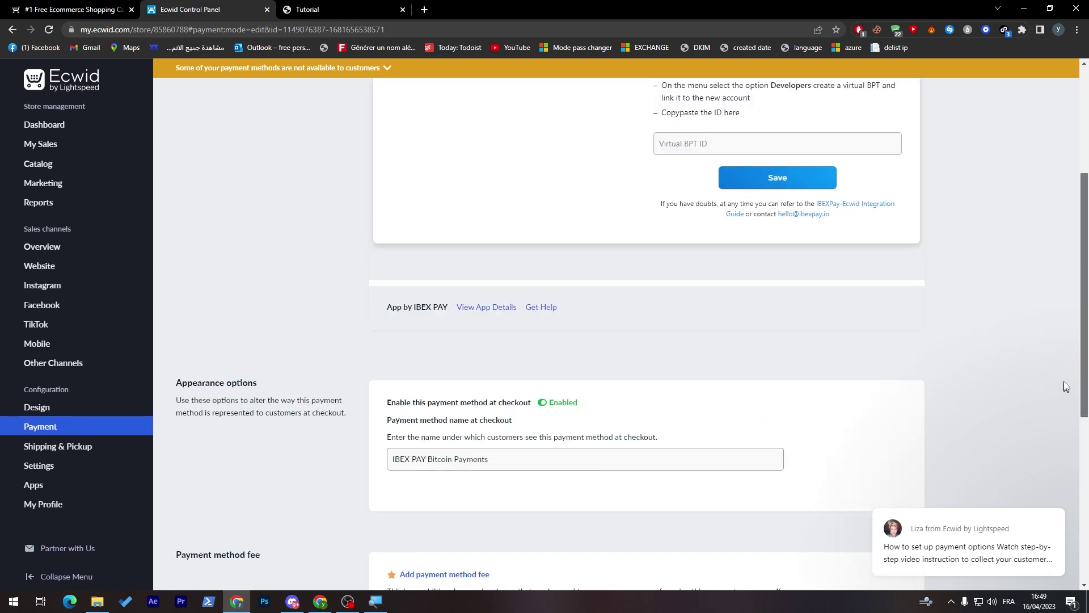
{"action": "scroll", "coordinate": [1062, 316], "scroll_direction": "up", "scroll_amount": 2}
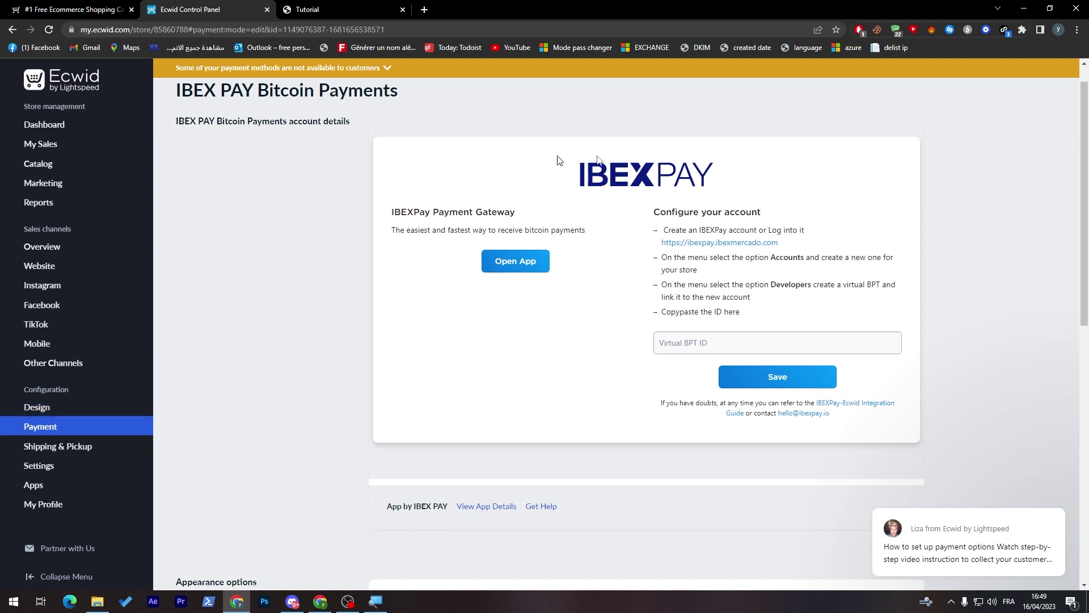
{"action": "scroll", "coordinate": [557, 158], "scroll_direction": "up", "scroll_amount": 1}
Step: Leave the IBEX PAY settings and go back to the payment methods overview
{"action": "left_click", "coordinate": [201, 96]}
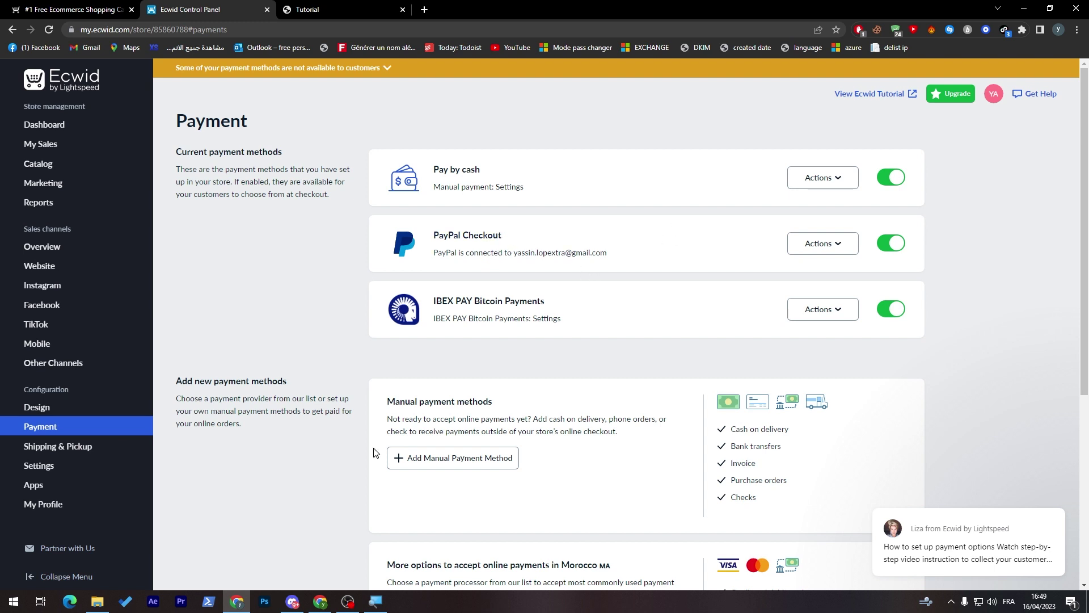
Step: Review PayPal Checkout's settings page, its connected account and payment description
{"action": "left_click", "coordinate": [596, 252]}
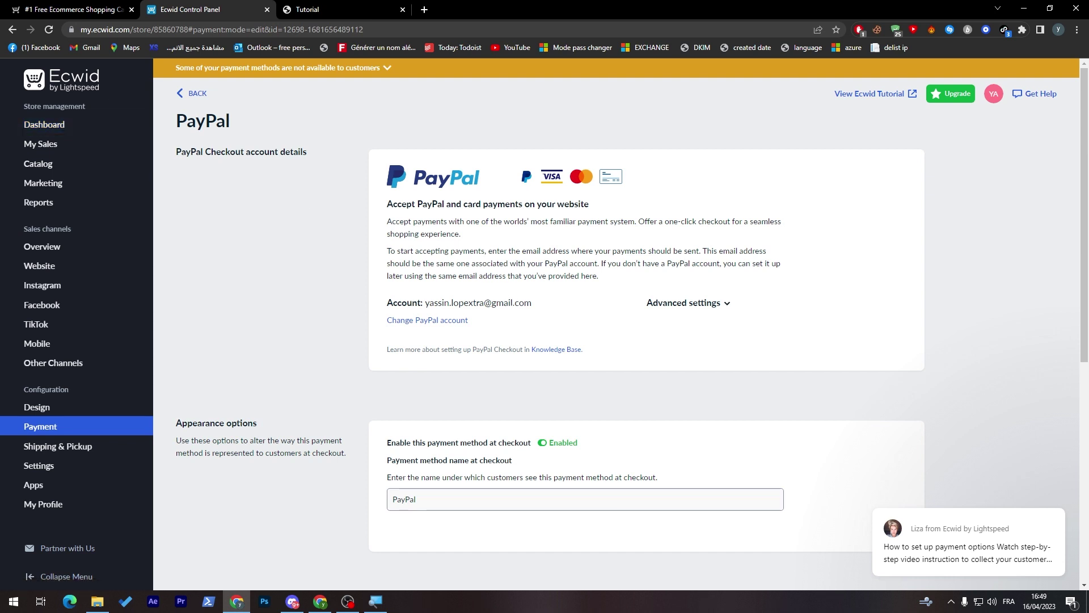
{"action": "triple_click", "coordinate": [519, 303]}
{"action": "left_click", "coordinate": [517, 300]}
{"action": "triple_click", "coordinate": [486, 250]}
{"action": "left_click", "coordinate": [486, 250]}
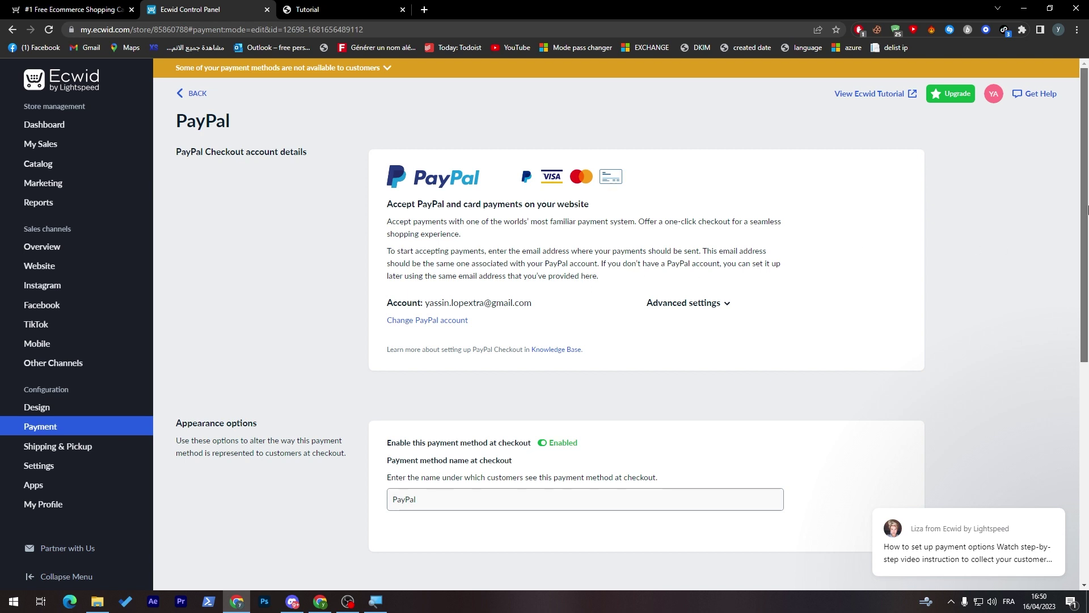
Step: Peek at PayPal's advanced checkout options and go back to the payment methods list
{"action": "left_click", "coordinate": [689, 303]}
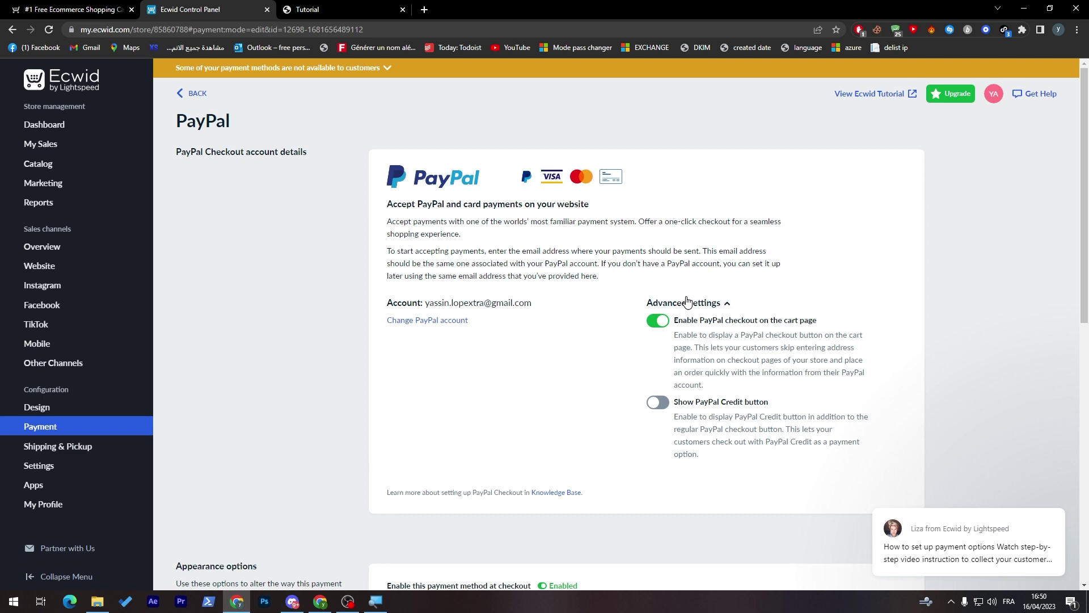
{"action": "left_click", "coordinate": [686, 302]}
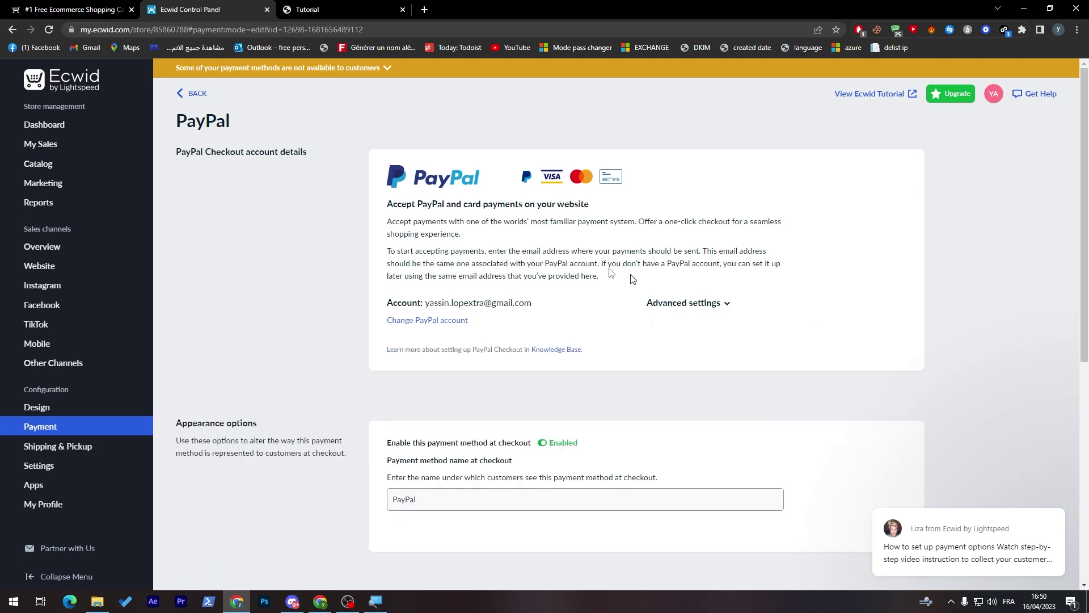
{"action": "left_click", "coordinate": [196, 96]}
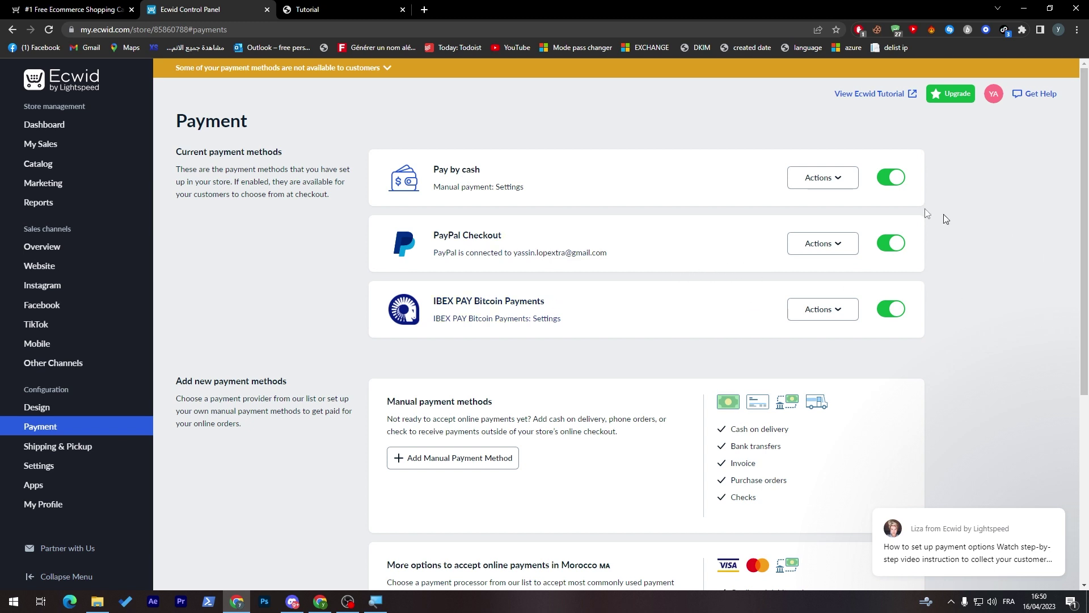
{"action": "left_click_drag", "start_coordinate": [1084, 256], "coordinate": [1070, 513]}
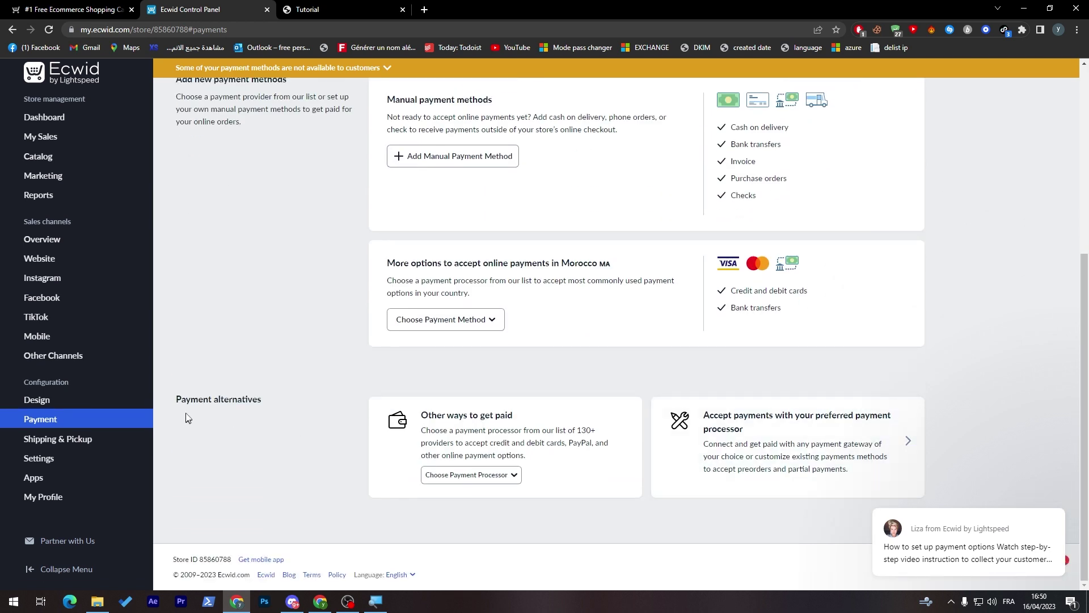
{"action": "double_click", "coordinate": [196, 399]}
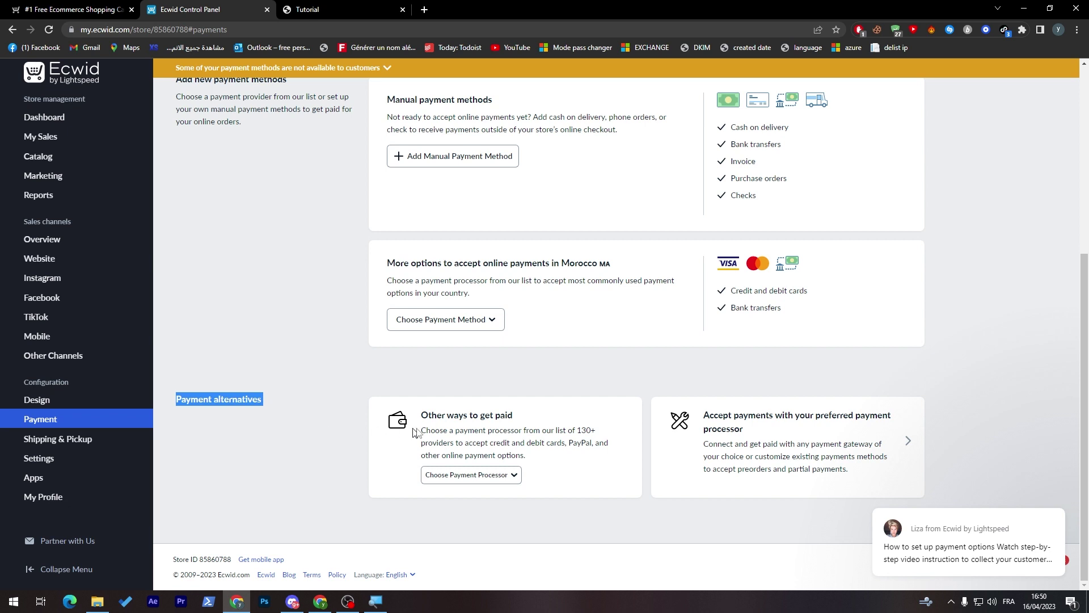
{"action": "left_click", "coordinate": [508, 475]}
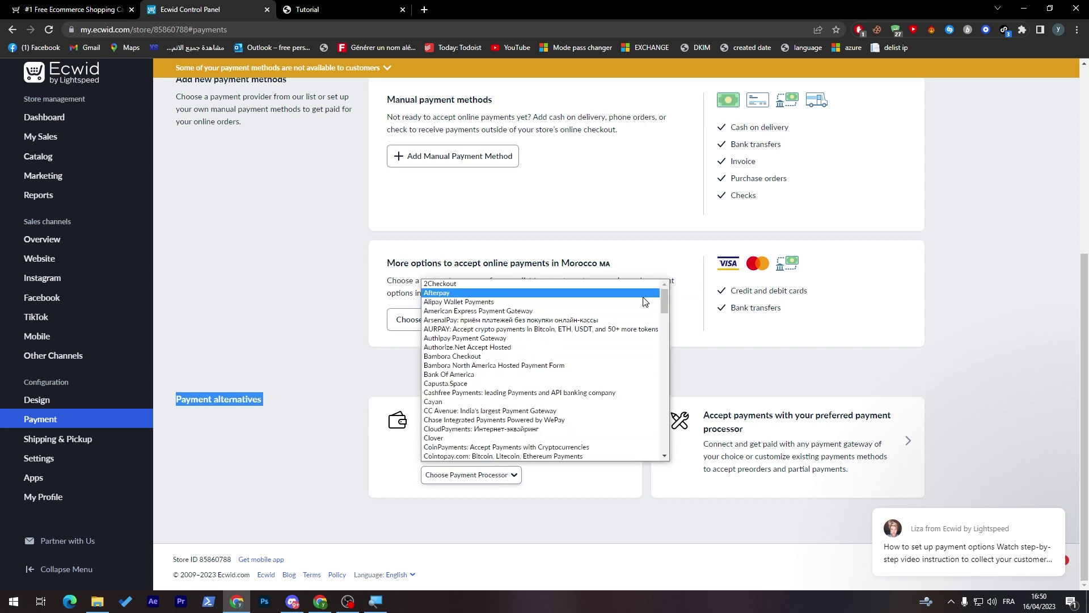
{"action": "left_click_drag", "start_coordinate": [665, 298], "coordinate": [664, 449]}
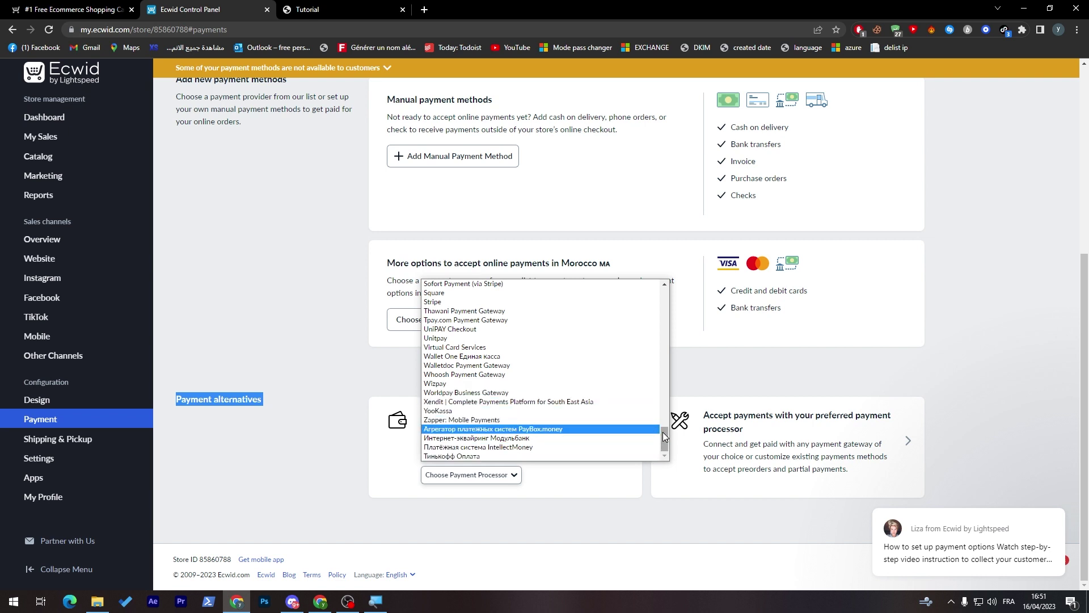
{"action": "left_click_drag", "start_coordinate": [664, 436], "coordinate": [654, 296]}
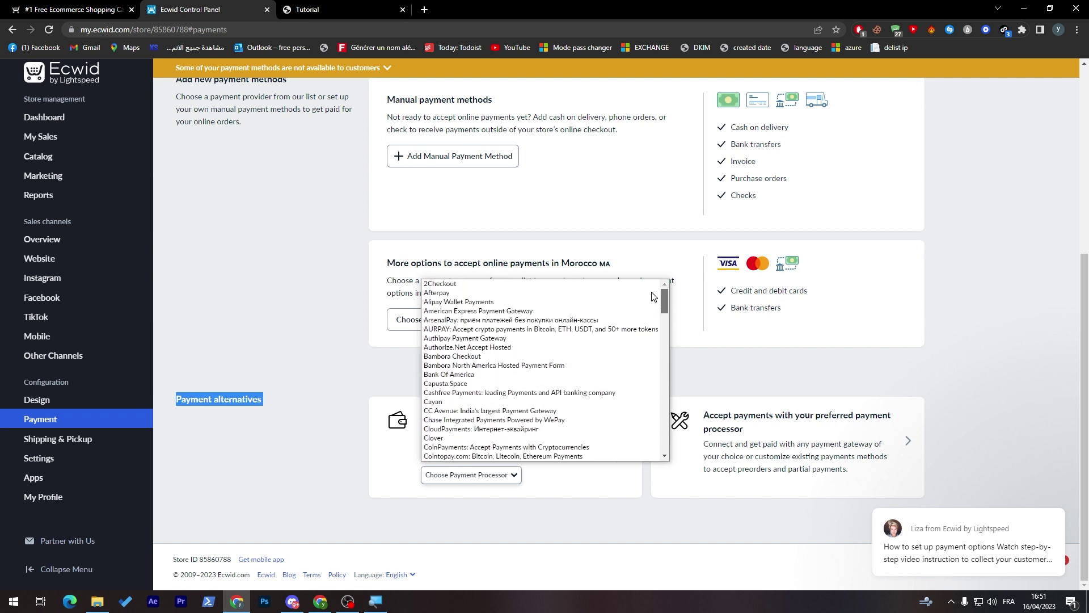
{"action": "left_click_drag", "start_coordinate": [664, 297], "coordinate": [664, 309]}
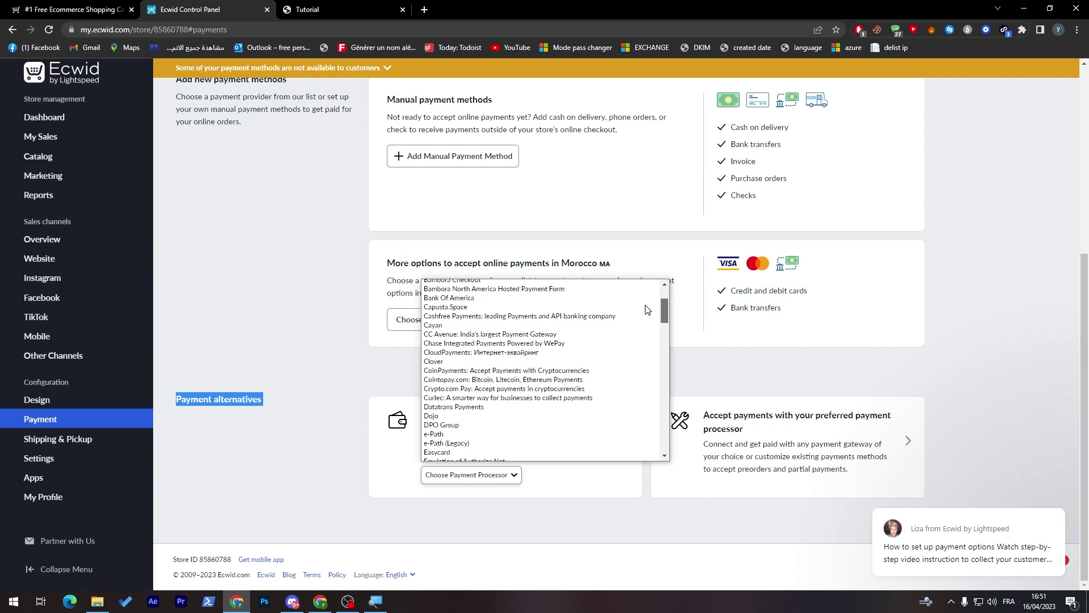
{"action": "scroll", "coordinate": [647, 311], "scroll_direction": "down", "scroll_amount": 1}
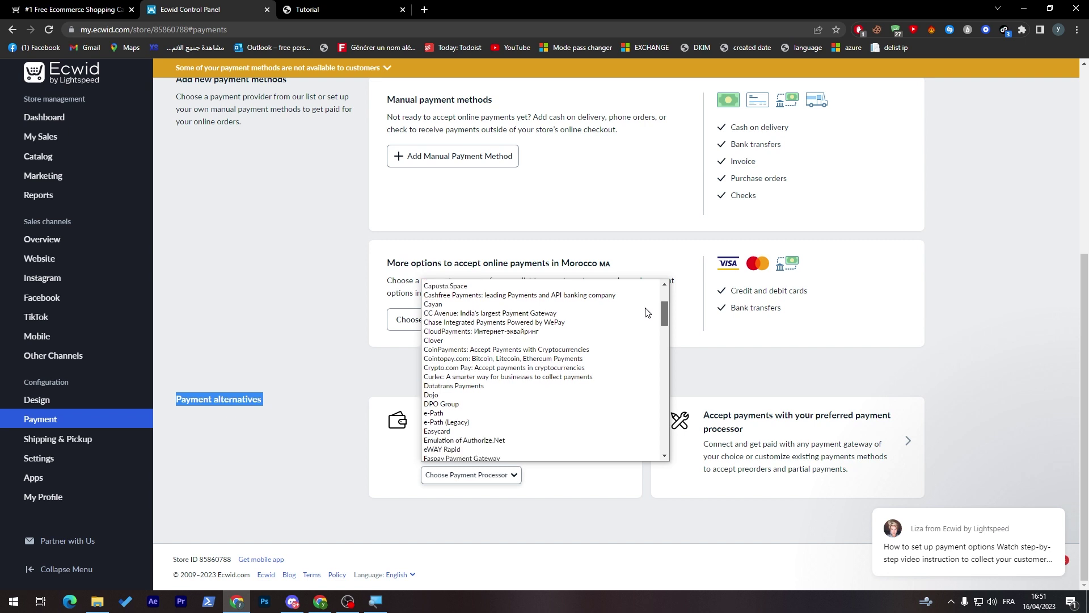
{"action": "left_click_drag", "start_coordinate": [664, 314], "coordinate": [665, 338]}
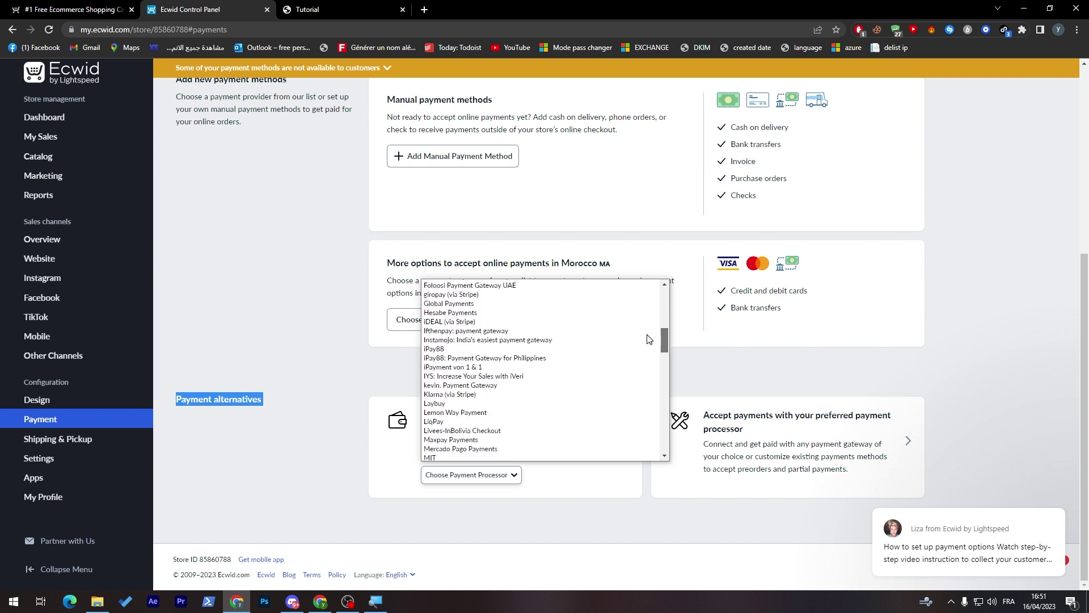
{"action": "scroll", "coordinate": [647, 339], "scroll_direction": "up", "scroll_amount": 3}
{"action": "left_click", "coordinate": [791, 336]}
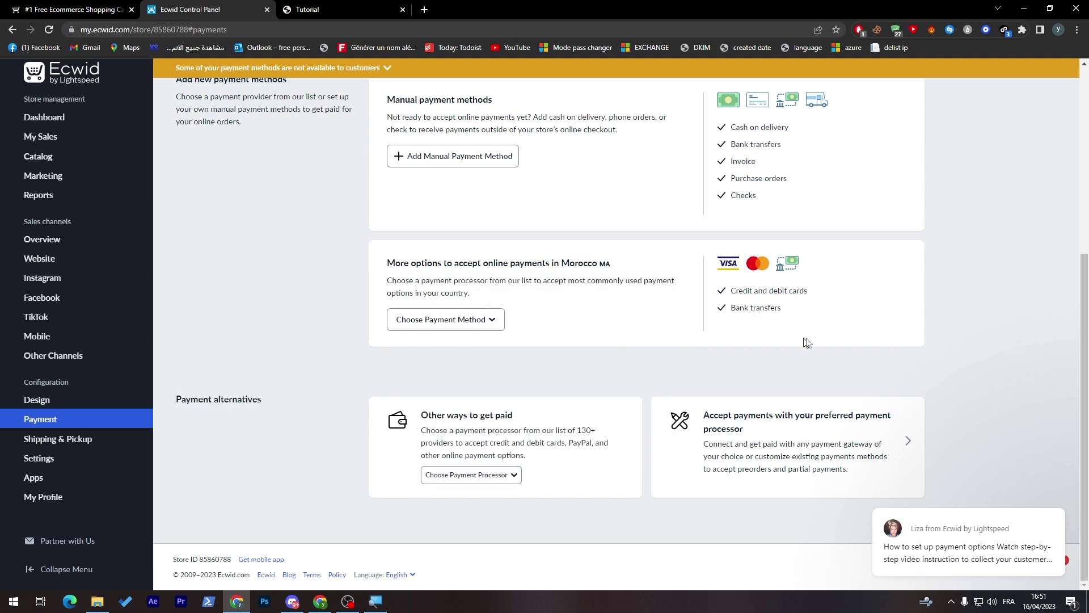
{"action": "mouse_move", "coordinate": [1085, 341]}
{"action": "left_mouse_down"}
{"action": "mouse_move", "coordinate": [1085, 203]}
{"action": "mouse_move", "coordinate": [1085, 349]}
{"action": "left_mouse_up"}
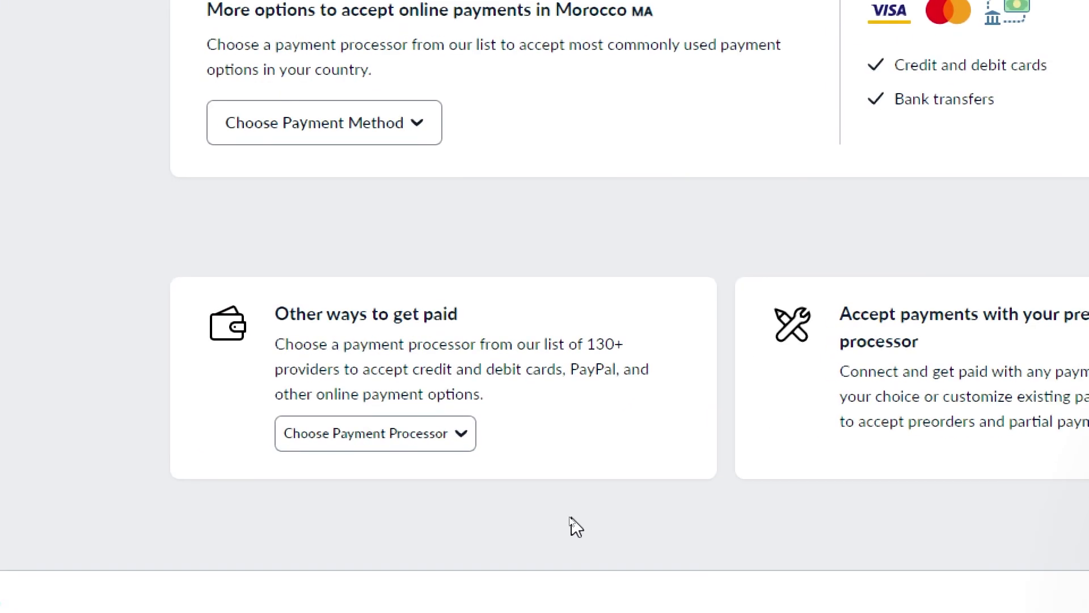
{"action": "left_click", "coordinate": [470, 474]}
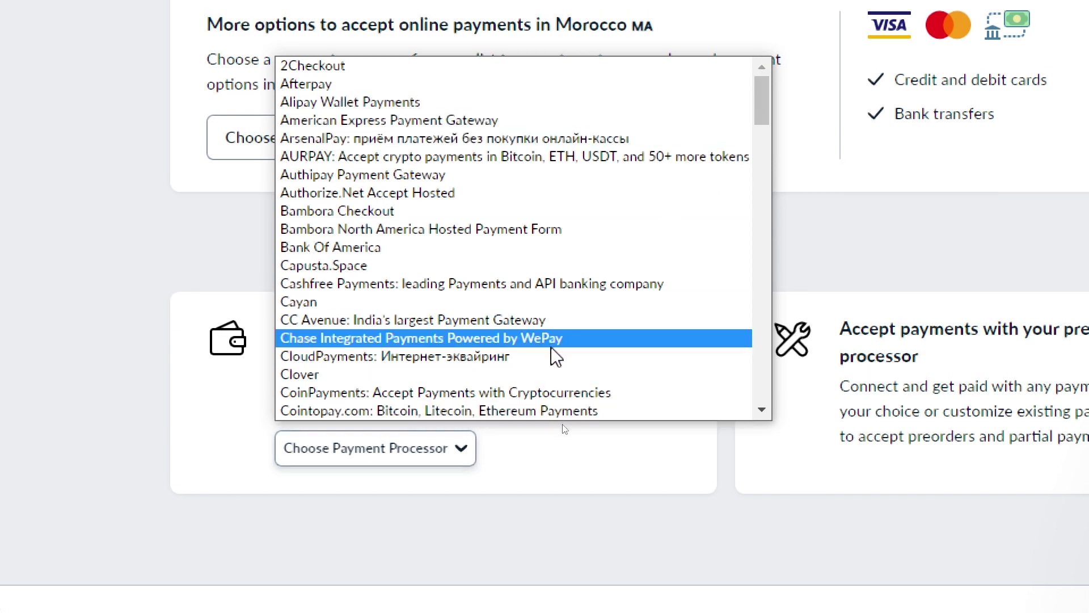
{"action": "left_click_drag", "start_coordinate": [761, 98], "coordinate": [756, 287]}
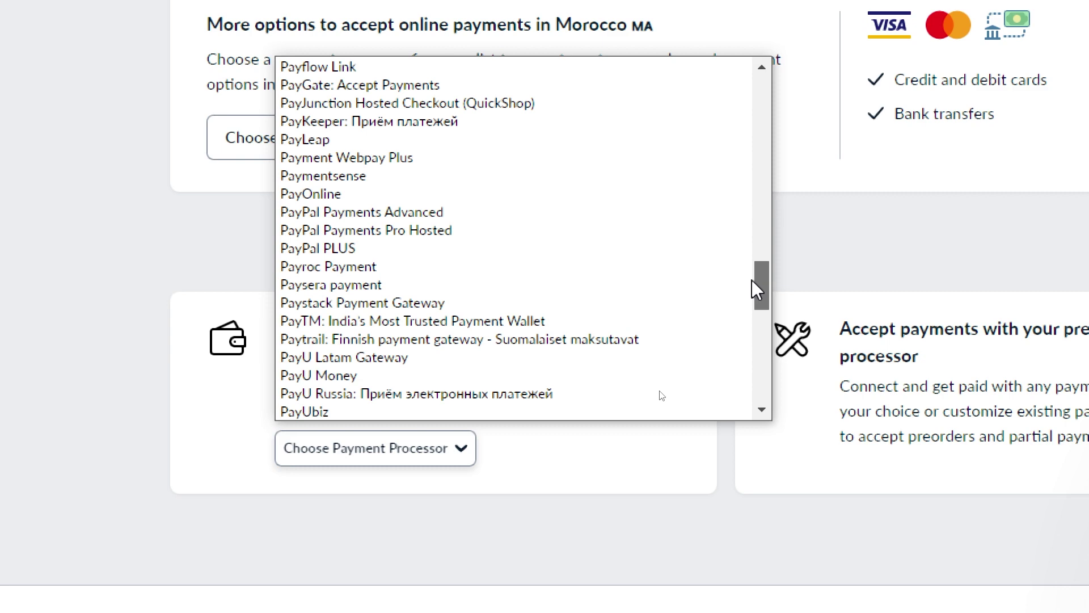
{"action": "left_click_drag", "start_coordinate": [756, 288], "coordinate": [745, 348]}
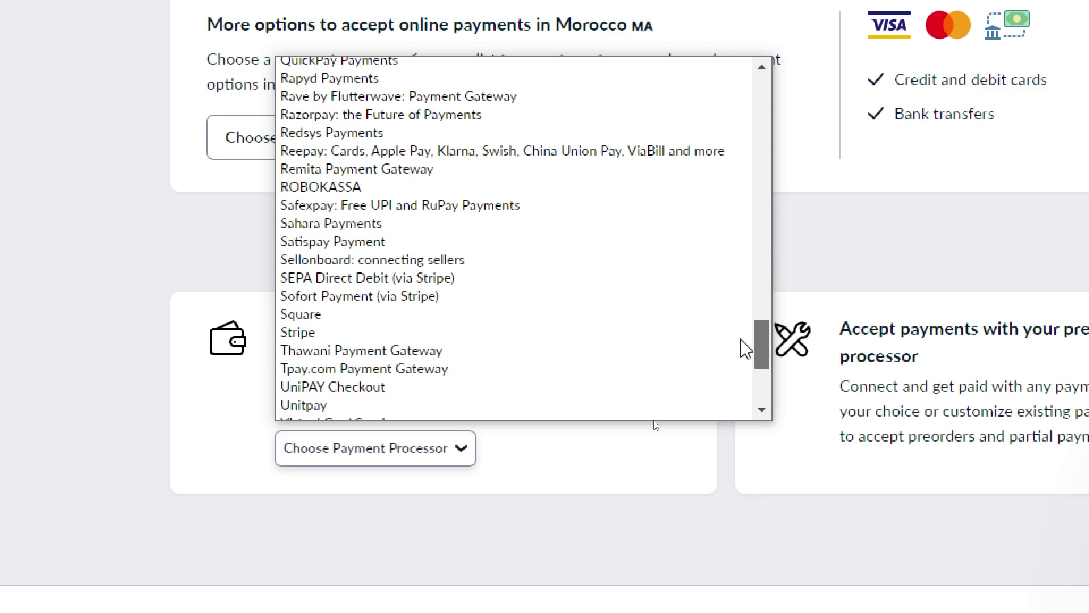
{"action": "scroll", "coordinate": [494, 383], "scroll_direction": "down", "scroll_amount": 1}
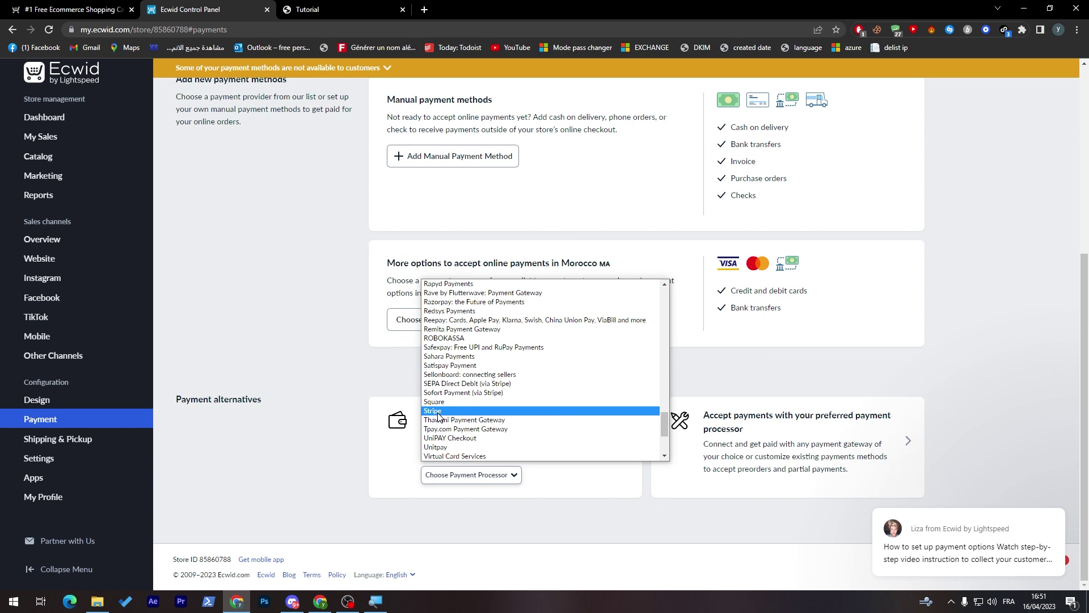
{"action": "left_click", "coordinate": [559, 502]}
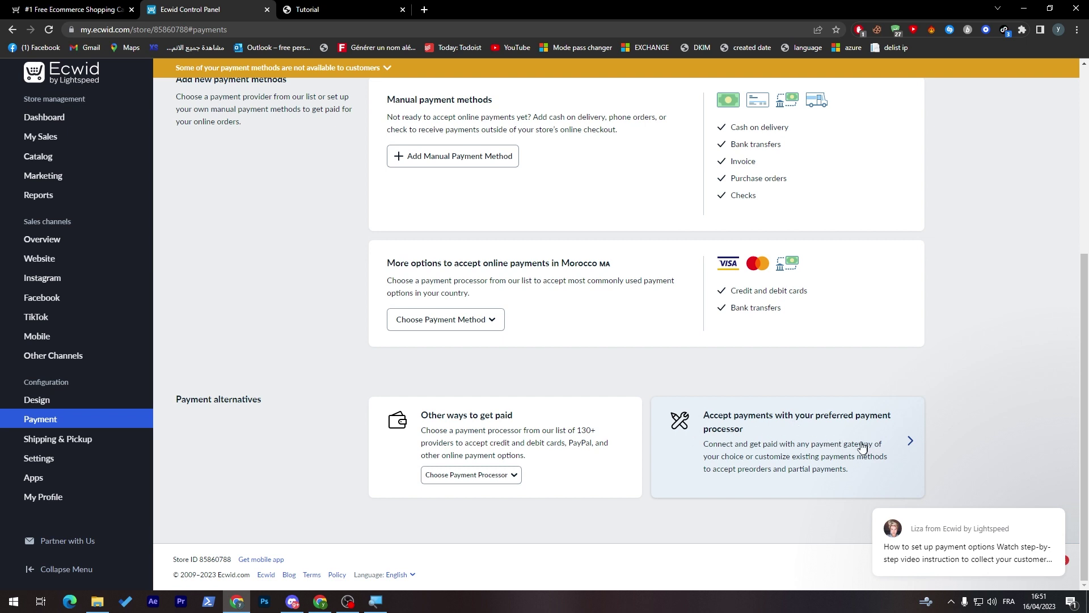
Step: View the Custom Development Service page for preferred processors, then go to Shipping & Pickup settings
{"action": "left_click", "coordinate": [872, 444]}
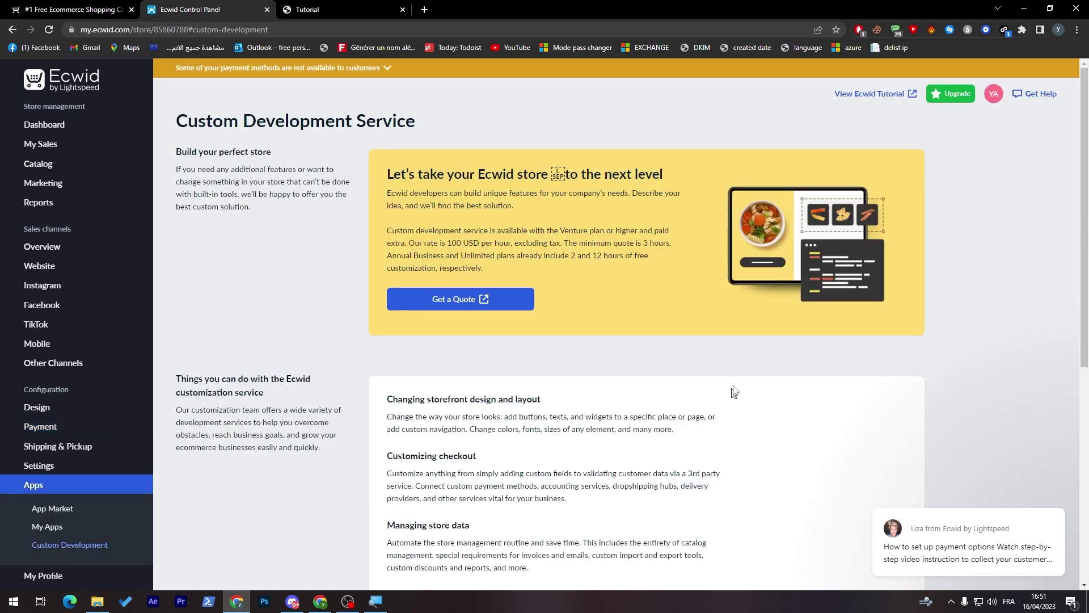
{"action": "scroll", "coordinate": [1009, 438], "scroll_direction": "down", "scroll_amount": 5}
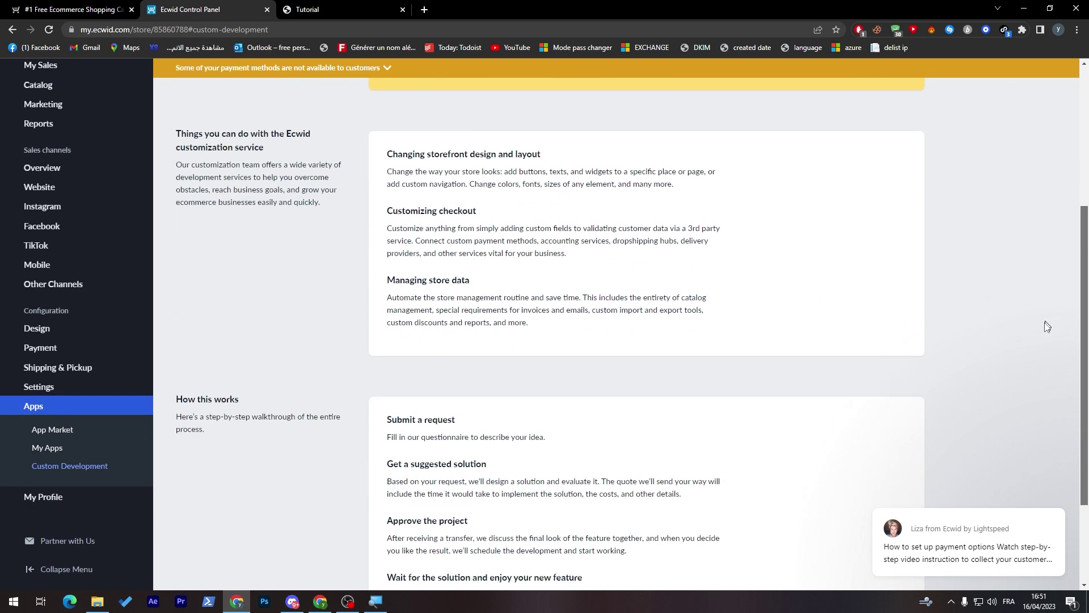
{"action": "scroll", "coordinate": [1009, 437], "scroll_direction": "down", "scroll_amount": 3}
{"action": "scroll", "coordinate": [1009, 438], "scroll_direction": "up", "scroll_amount": 8}
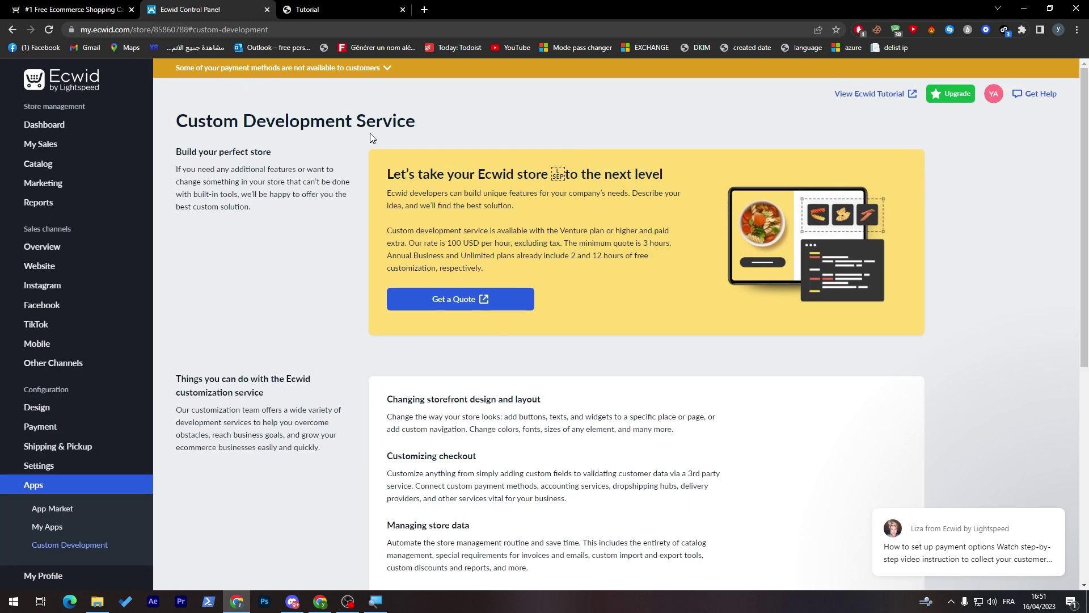
{"action": "triple_click", "coordinate": [298, 120]}
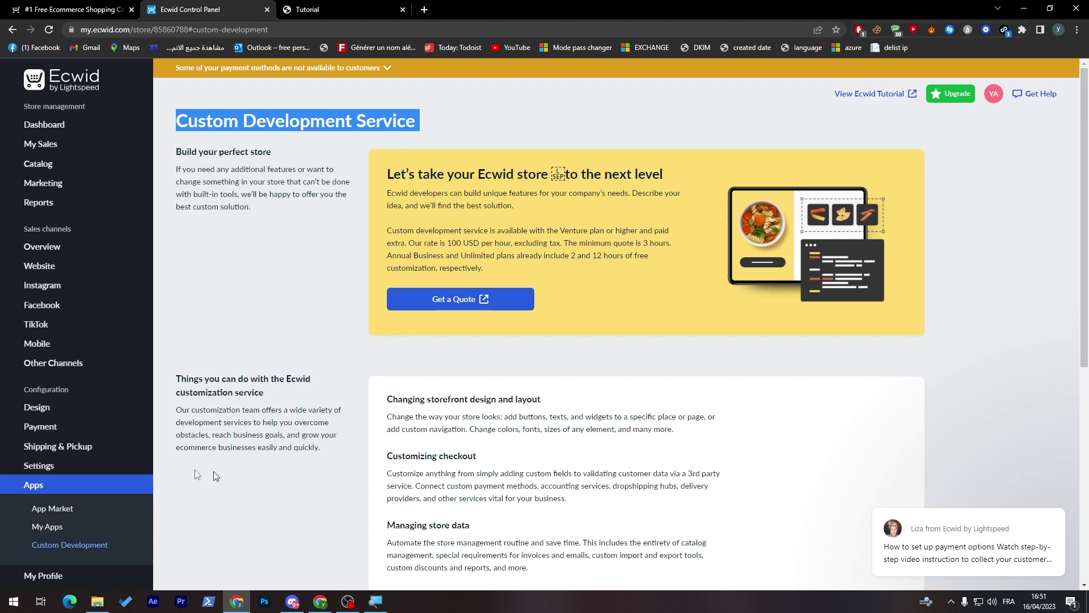
{"action": "left_click", "coordinate": [58, 445]}
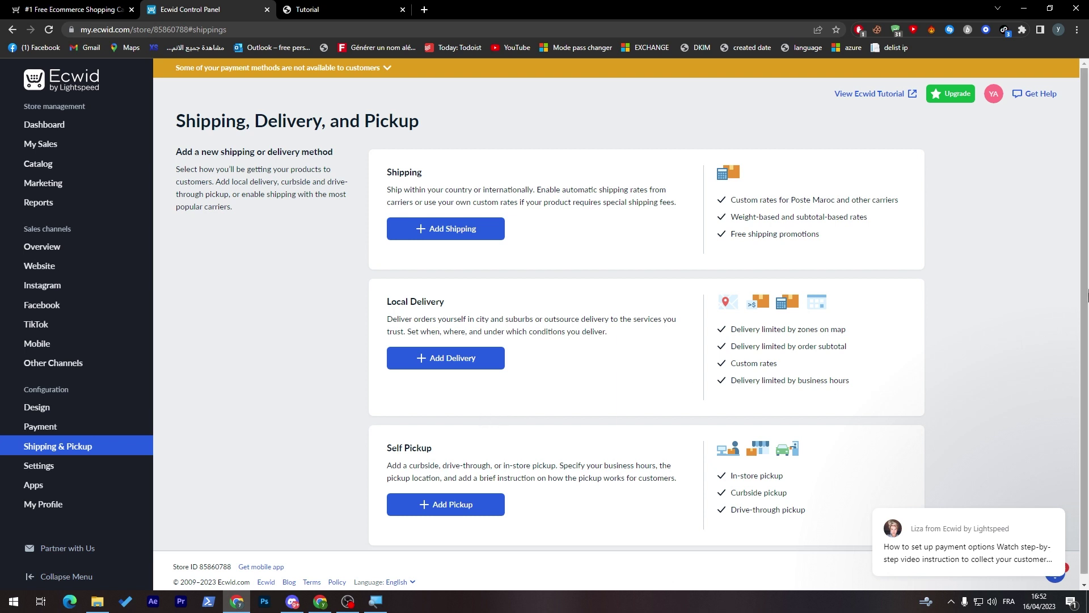
{"action": "scroll", "coordinate": [485, 417], "scroll_direction": "down", "scroll_amount": 1}
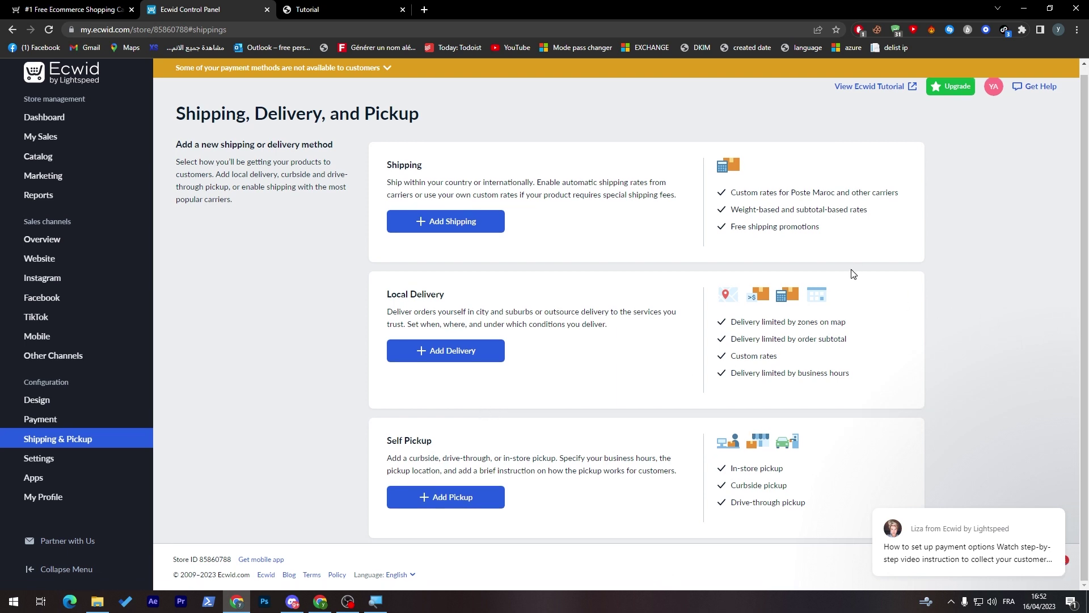